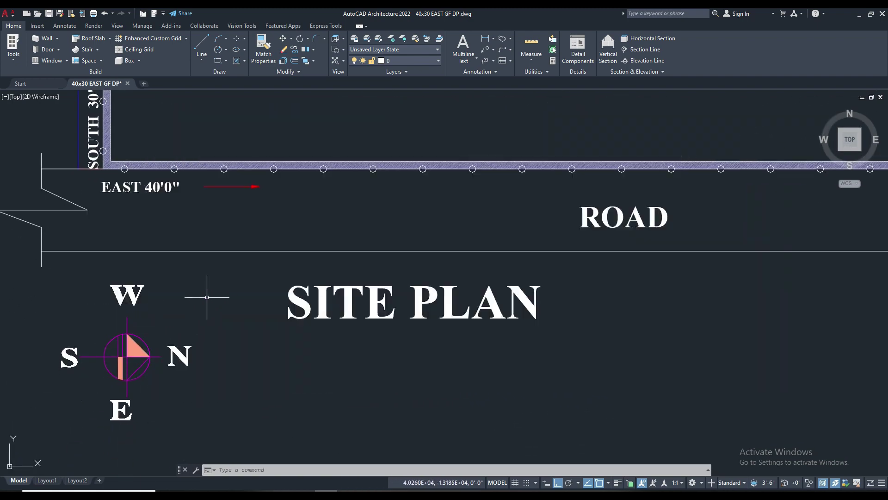
- Zoom out to see the whole 40' by 30' site plan with the road and compass
scroll(207, 297, "down", 3)
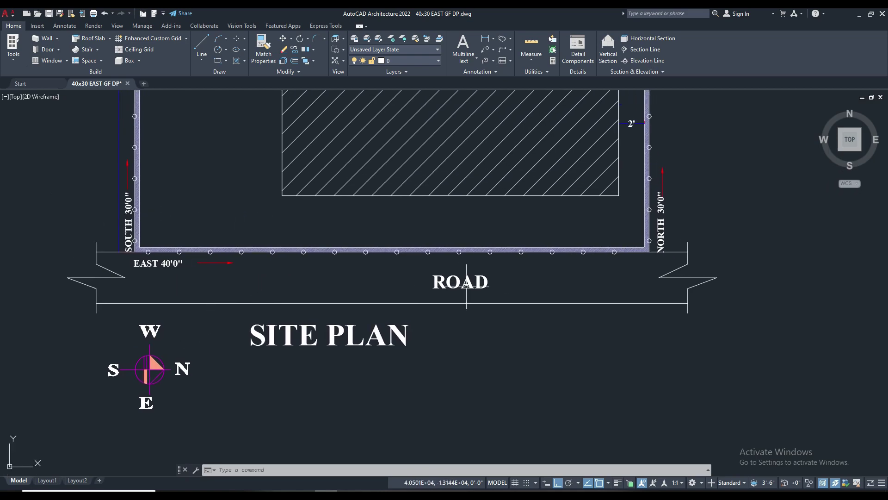
- Inspect the site plan's plot edges and the hatched BUILT-UP AREA up close
middle_click_drag(129, 252, 149, 355)
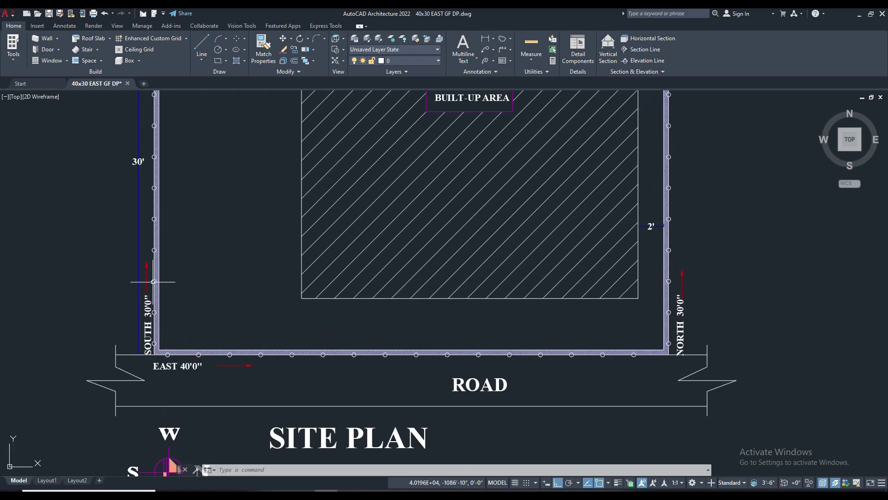
middle_click_drag(185, 115, 137, 383)
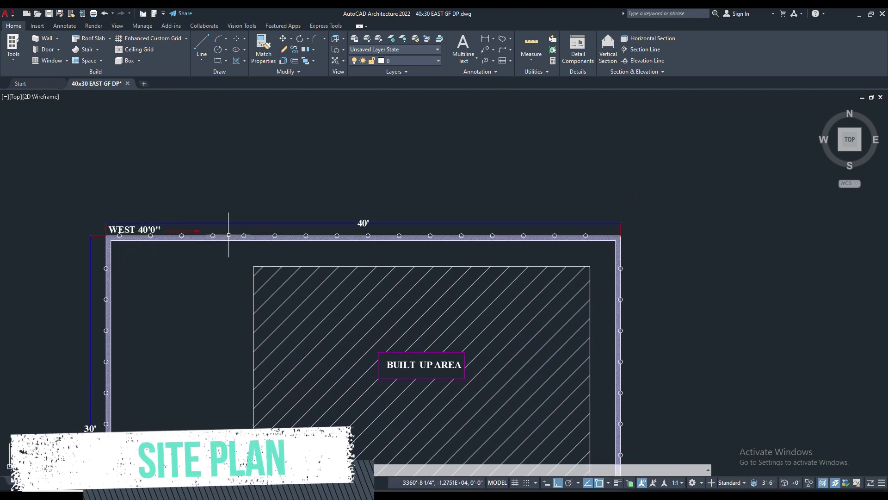
scroll(634, 232, "down", 5)
middle_click_drag(635, 232, 507, 232)
scroll(475, 343, "up", 4)
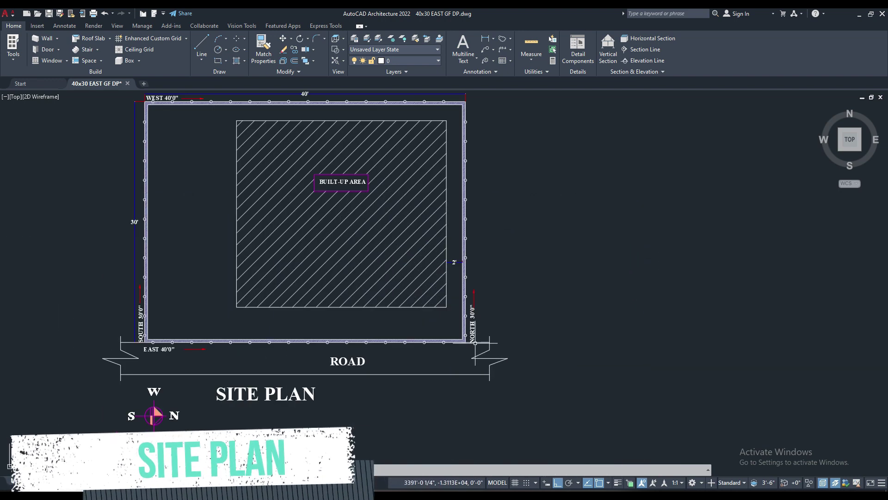
scroll(475, 343, "up", 4)
scroll(472, 204, "down", 1)
middle_click_drag(416, 204, 497, 374)
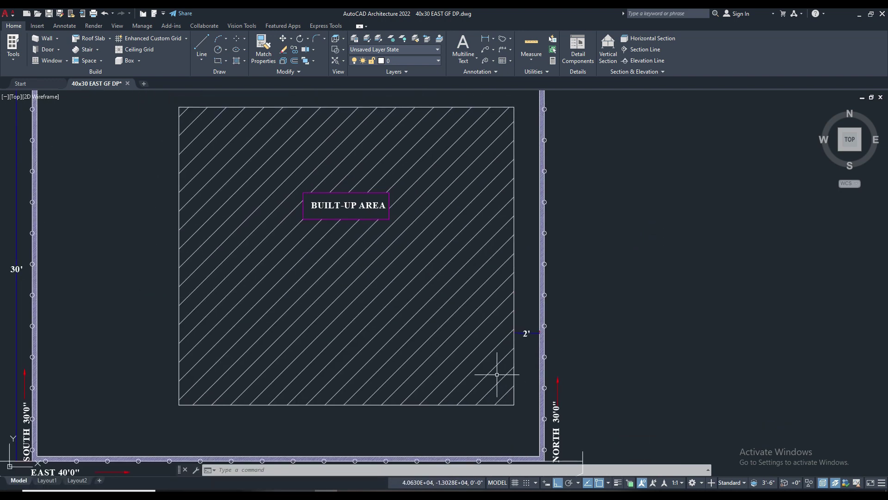
- Move over to the ground floor plan and centre it in view
scroll(250, 233, "down", 5)
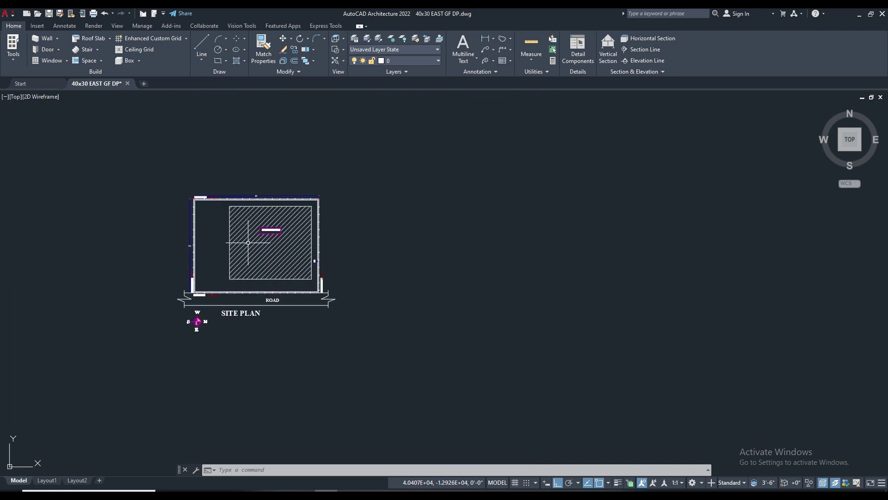
scroll(190, 324, "up", 2)
scroll(221, 281, "up", 2)
scroll(221, 281, "down", 3)
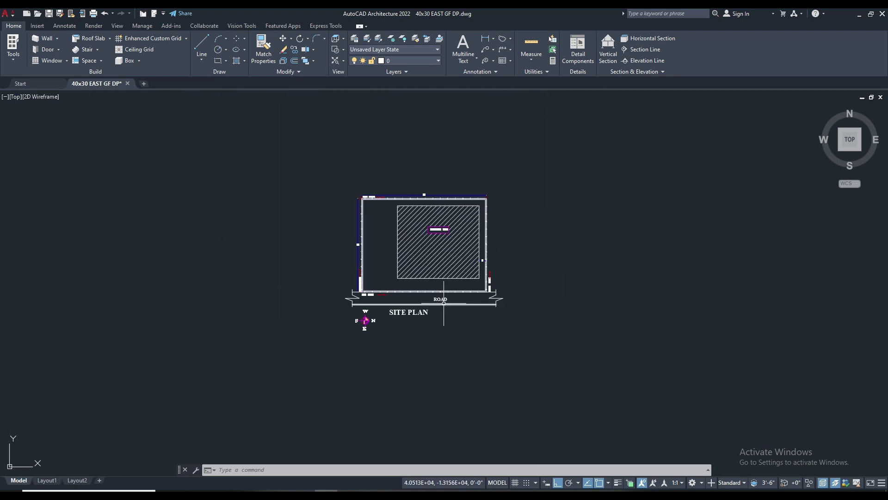
middle_click_drag(462, 277, 245, 328)
scroll(505, 336, "down", 1)
scroll(572, 341, "up", 6)
middle_click_drag(602, 348, 440, 287)
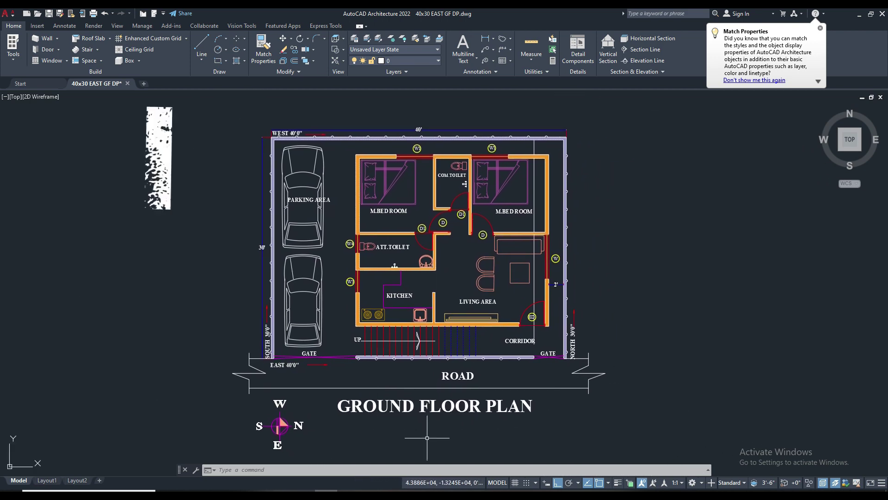
- Frame the whole ground floor plan, including its title and north arrow
scroll(470, 397, "up", 3)
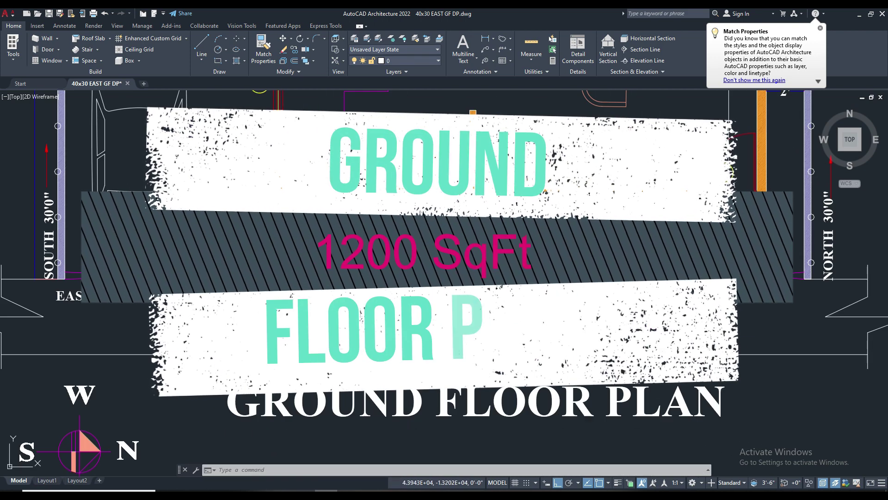
scroll(469, 397, "up", 1)
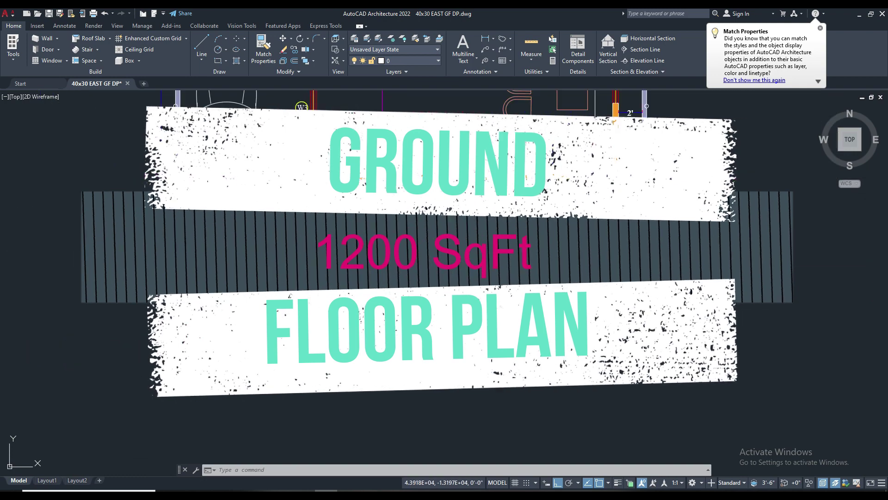
scroll(438, 303, "up", 3)
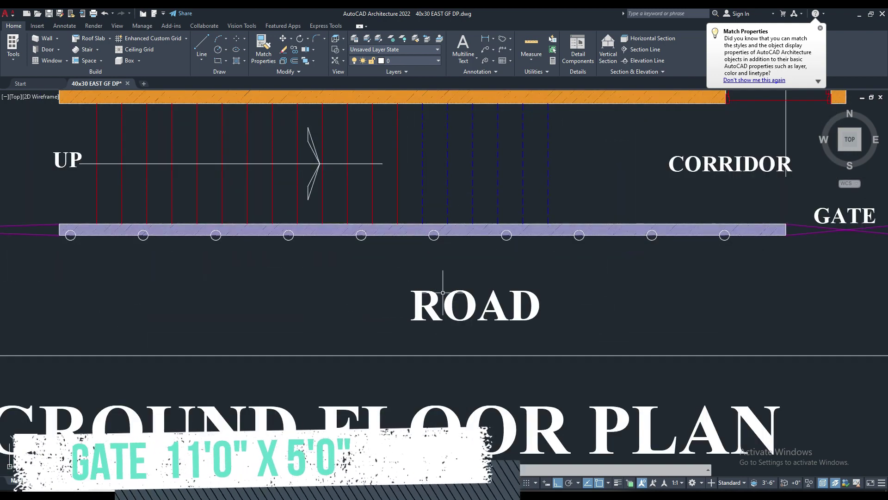
scroll(437, 292, "down", 3)
mouse_move(187, 298)
middle_mouse_down()
mouse_move(333, 382)
mouse_move(342, 397)
middle_mouse_up()
scroll(375, 370, "down", 2)
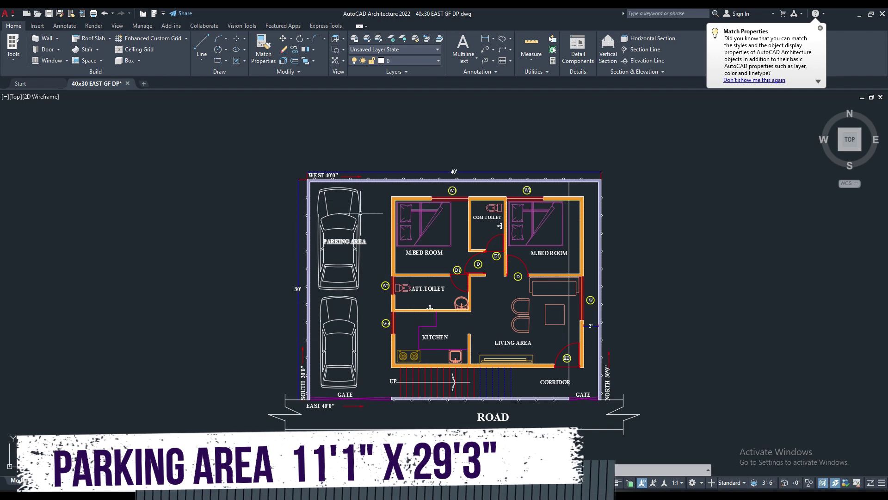
mouse_move(460, 426)
middle_mouse_down()
mouse_move(366, 380)
mouse_move(427, 387)
middle_mouse_up()
- Zoom in on the bedrooms, toilet, kitchen and living area of the ground floor
scroll(499, 373, "up", 6)
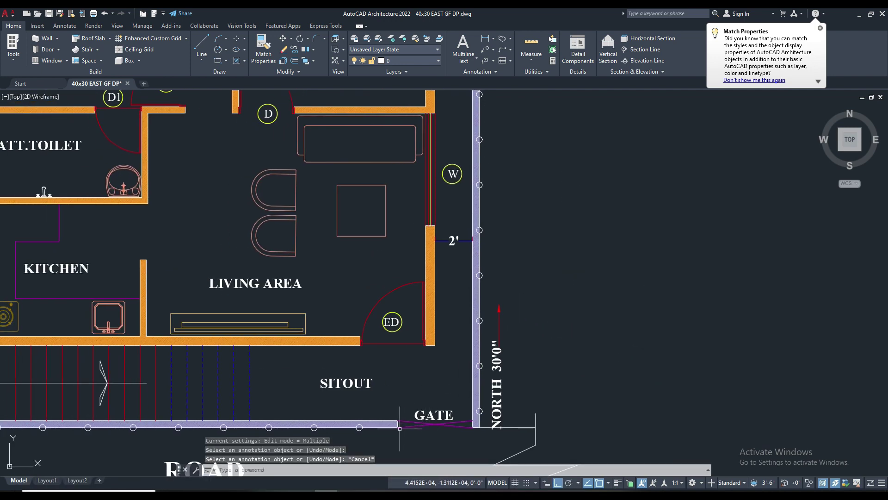
scroll(399, 428, "up", 2)
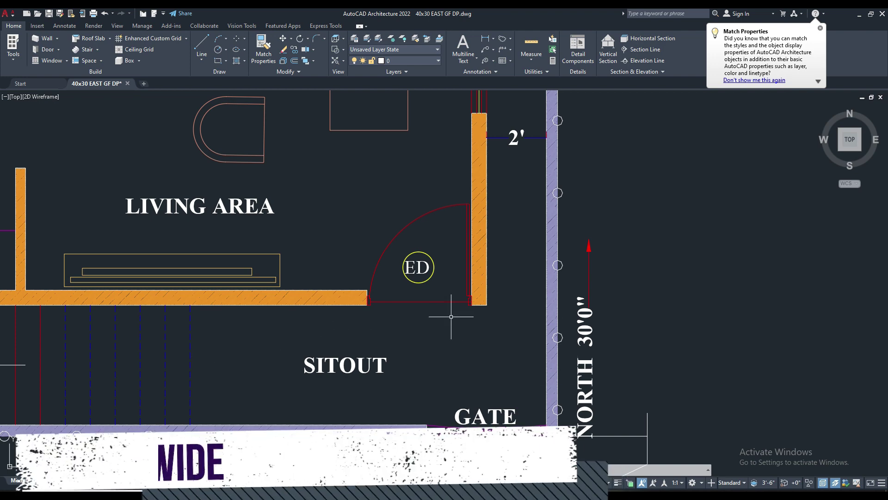
middle_click_drag(261, 354, 338, 438)
scroll(505, 319, "down", 3)
middle_click_drag(208, 377, 187, 418)
scroll(459, 353, "up", 2)
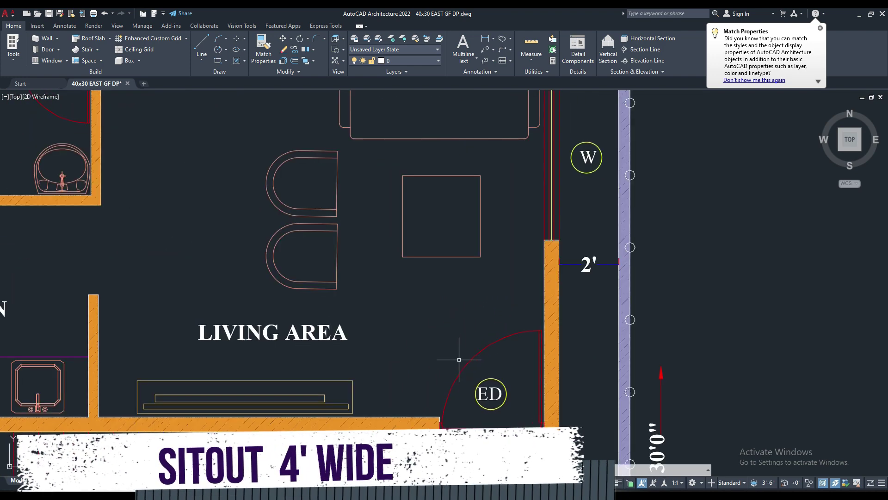
mouse_move(462, 359)
middle_mouse_down()
mouse_move(541, 376)
mouse_move(512, 324)
middle_mouse_up()
scroll(542, 380, "down", 2)
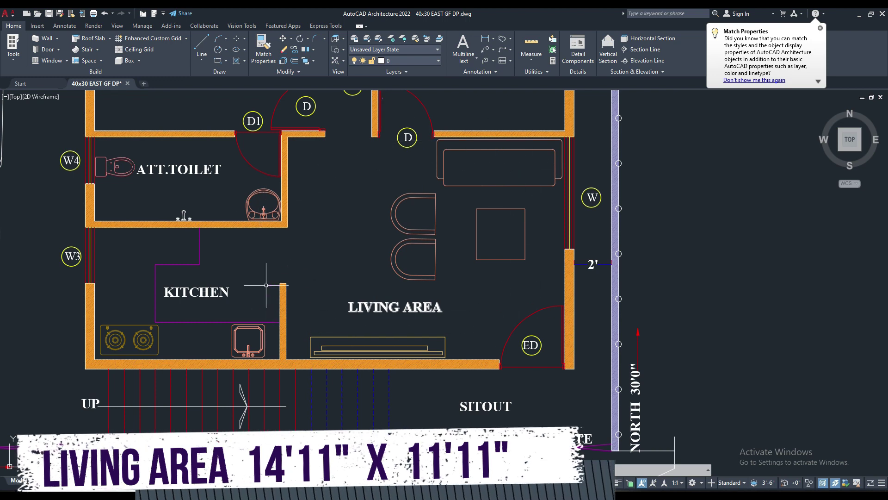
- Look over the master bedrooms, then centre the ground floor kitchen
middle_click_drag(368, 200, 394, 276)
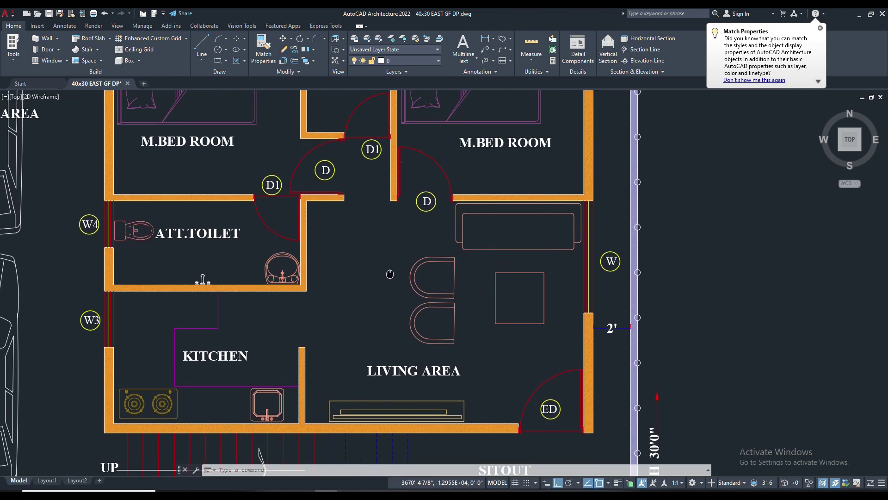
middle_click_drag(339, 315, 457, 221)
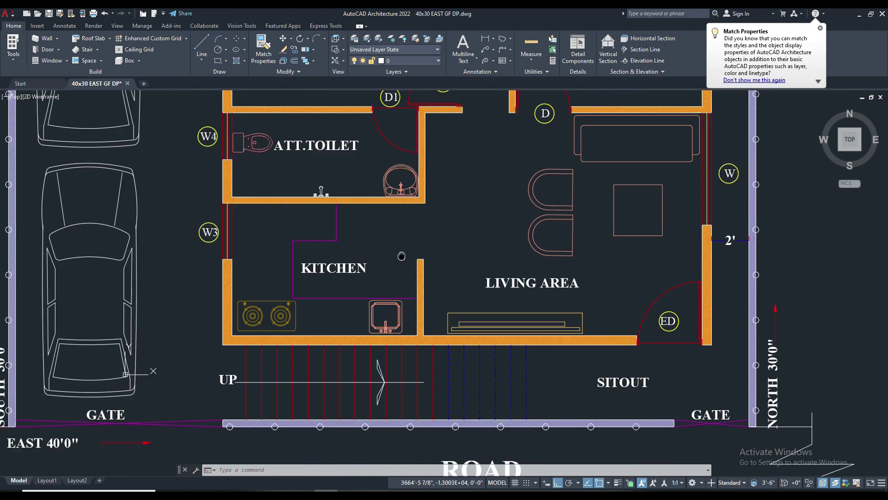
scroll(357, 248, "up", 4)
scroll(376, 238, "down", 2)
mouse_move(376, 238)
middle_mouse_down()
mouse_move(380, 245)
mouse_move(401, 199)
middle_mouse_up()
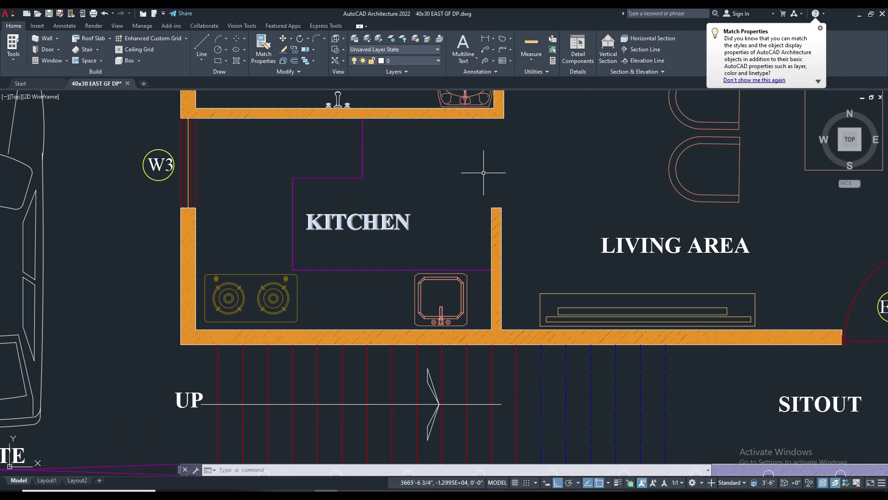
- Tour the master bedrooms, attached toilet and parking, ending on the common toilet and W1 windows
middle_click_drag(532, 148, 459, 381)
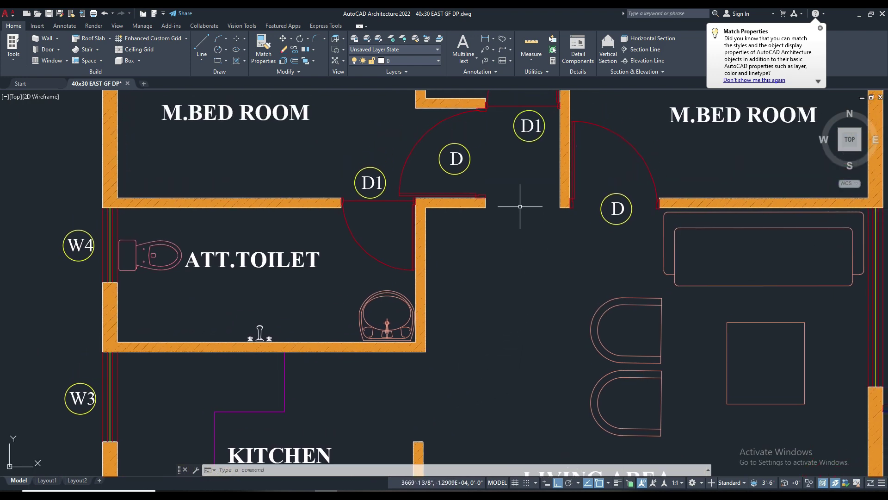
mouse_move(520, 206)
middle_mouse_down()
mouse_move(536, 278)
mouse_move(674, 353)
mouse_move(670, 407)
middle_mouse_up()
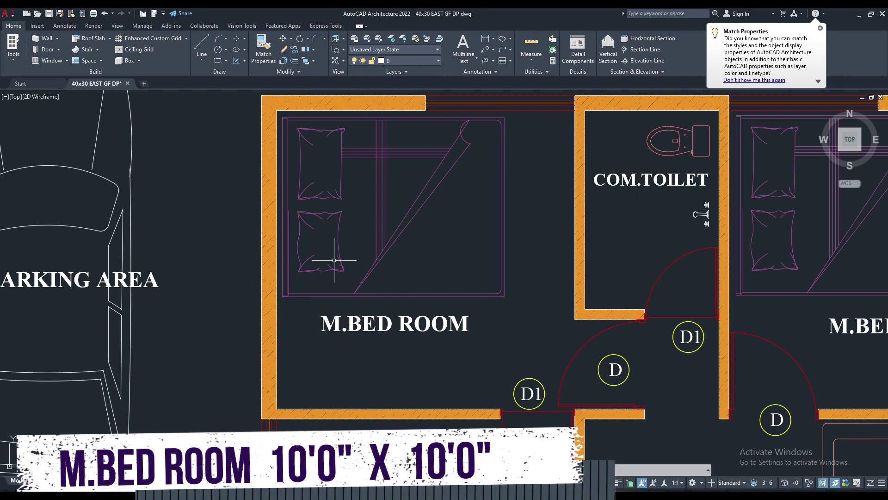
mouse_move(521, 347)
middle_mouse_down()
mouse_move(502, 278)
mouse_move(535, 182)
middle_mouse_up()
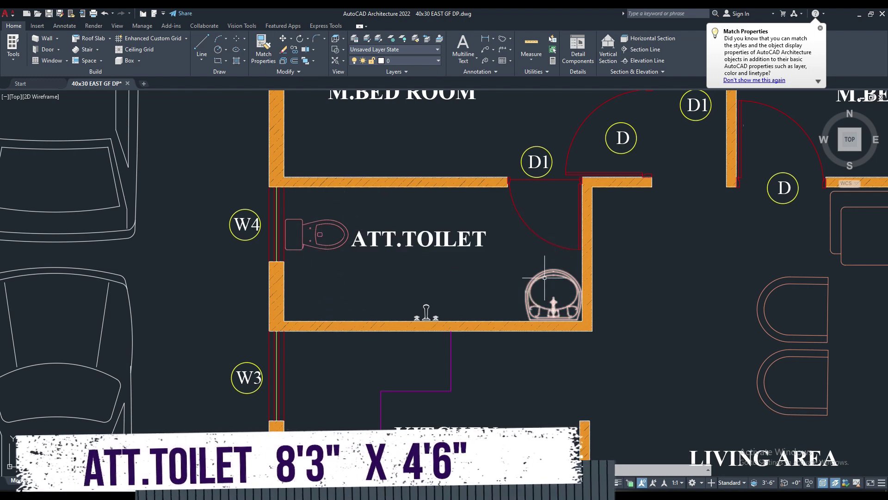
middle_click_drag(544, 162, 323, 224)
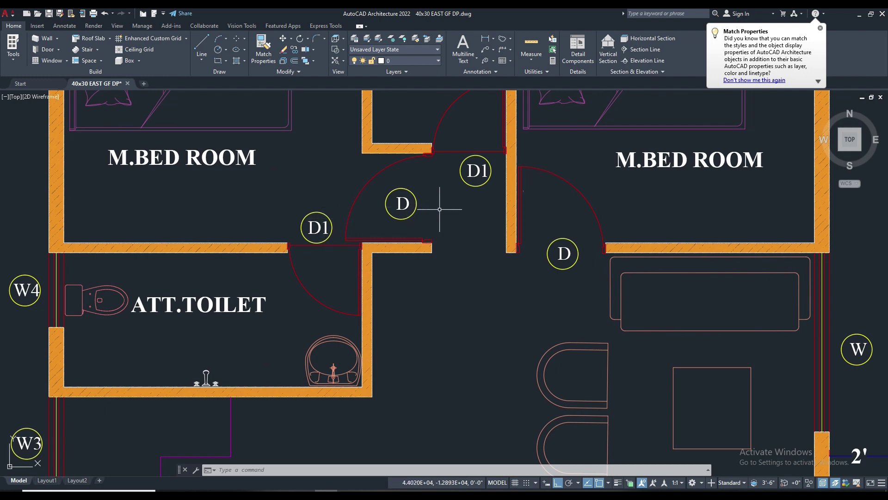
middle_click_drag(459, 168, 407, 399)
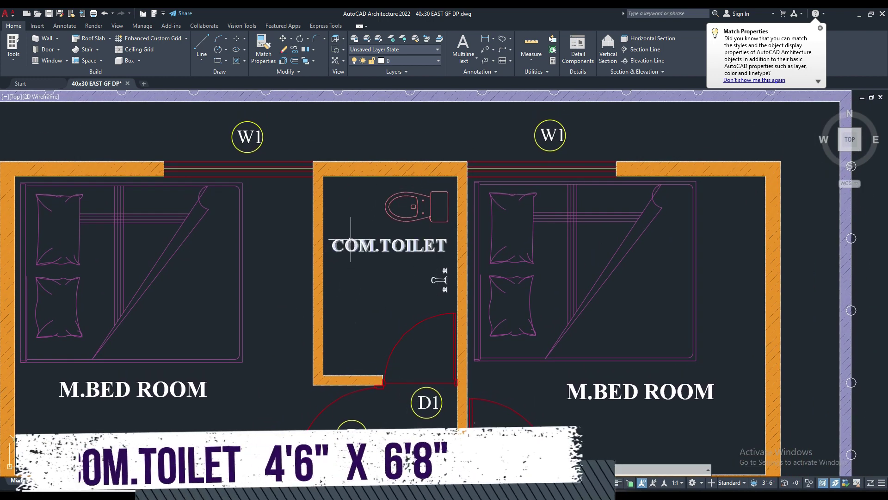
- Examine the doors and the right-hand bedroom on the ground floor plan
scroll(431, 262, "down", 2)
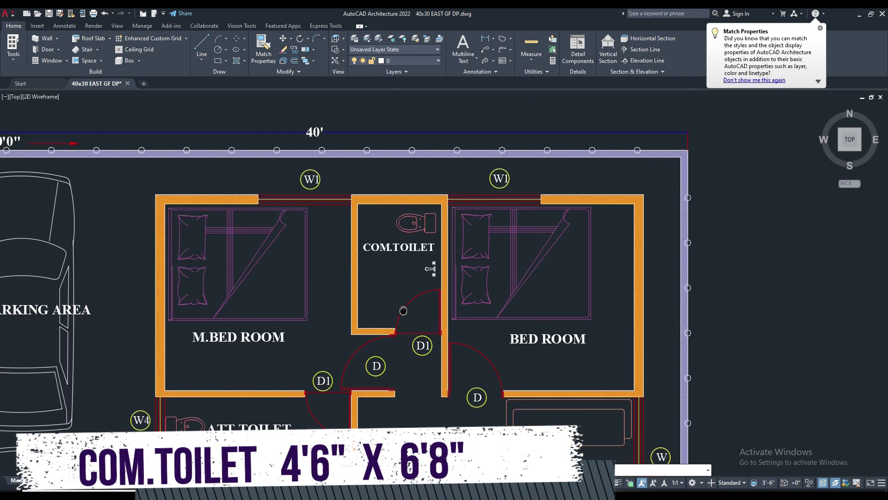
scroll(416, 258, "up", 6)
scroll(416, 318, "down", 2)
scroll(441, 328, "down", 2)
middle_click_drag(441, 328, 285, 295)
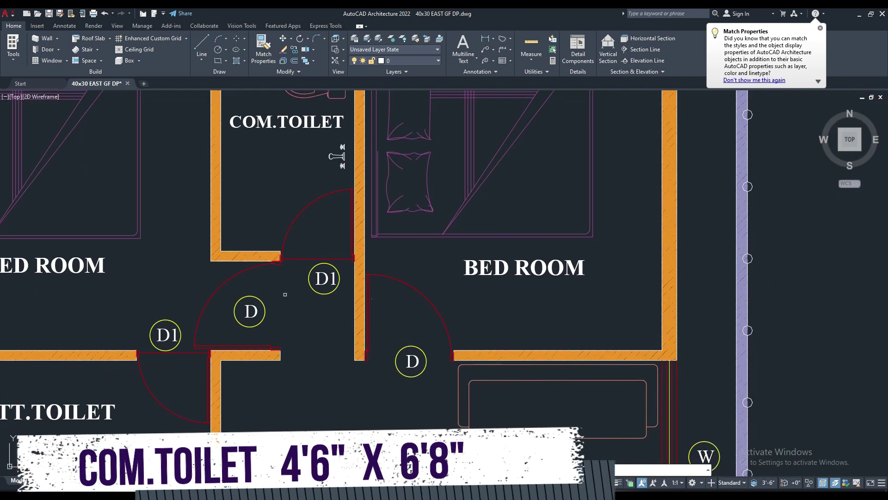
mouse_move(478, 233)
middle_mouse_down()
mouse_move(359, 343)
mouse_move(369, 294)
middle_mouse_up()
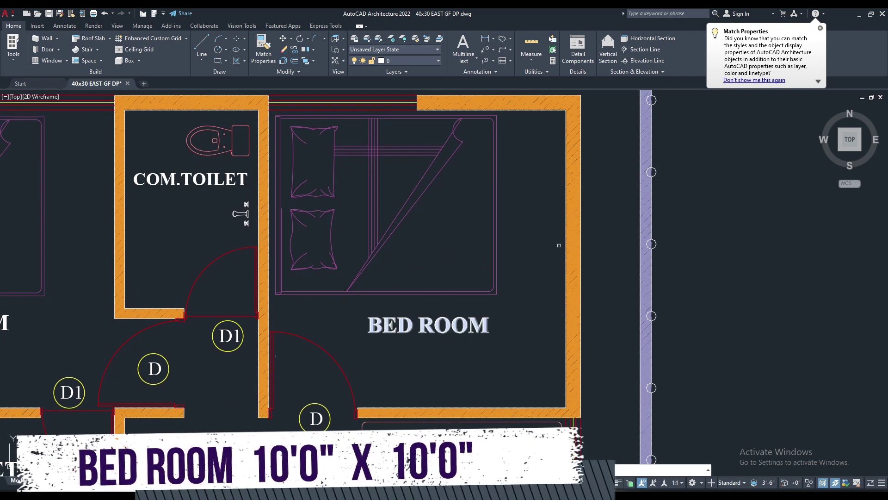
- Zoom out to show the ground and first floor plans together
middle_click_drag(342, 419, 444, 188)
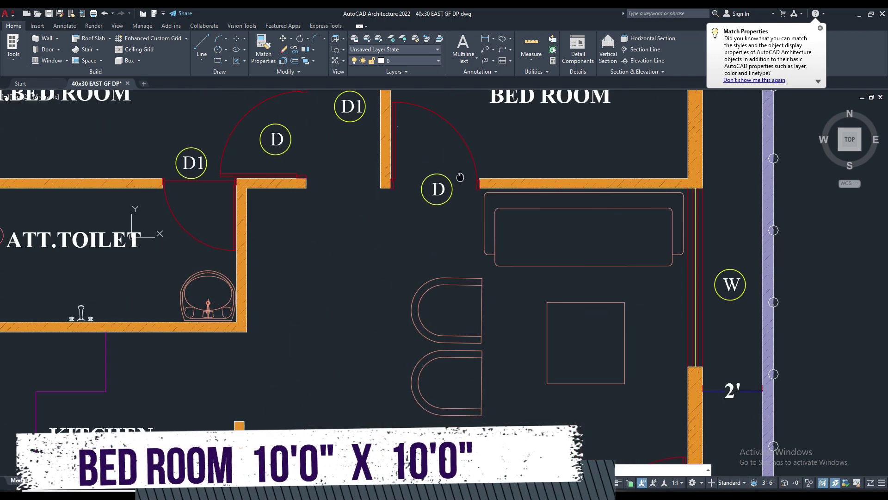
scroll(435, 188, "down", 2)
scroll(439, 263, "down", 2)
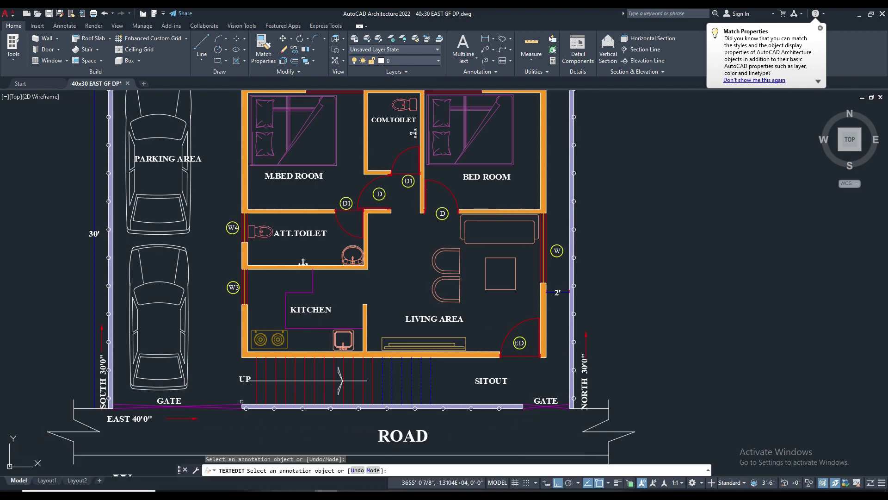
scroll(233, 390, "up", 2)
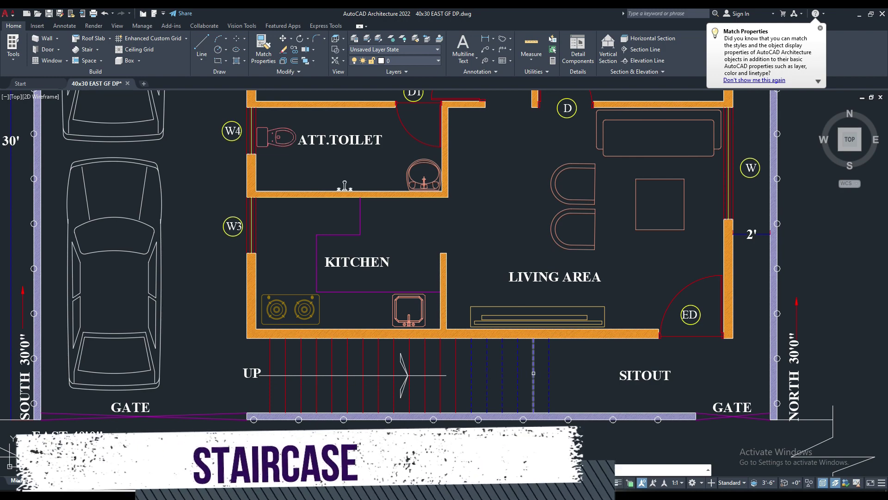
scroll(537, 376, "down", 5)
scroll(537, 376, "down", 4)
- Zoom into the first floor plan around the staircase and dining area
middle_click_drag(537, 376, 170, 379)
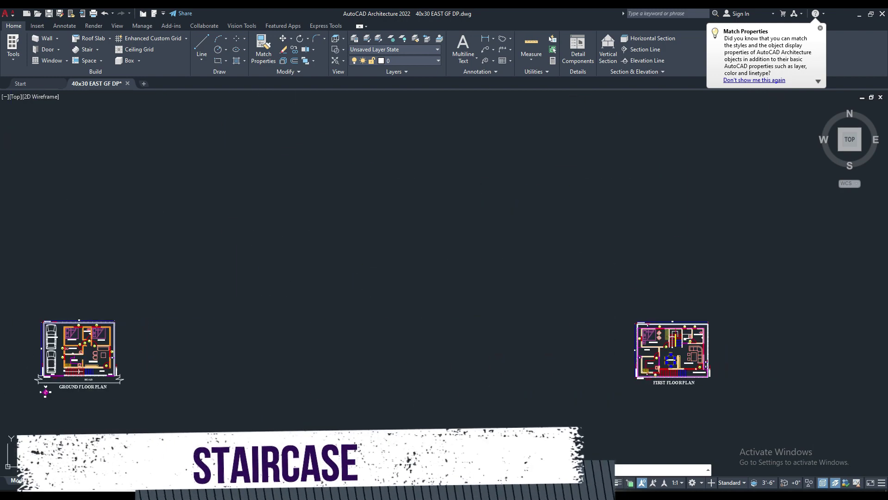
middle_click_drag(637, 384, 283, 385)
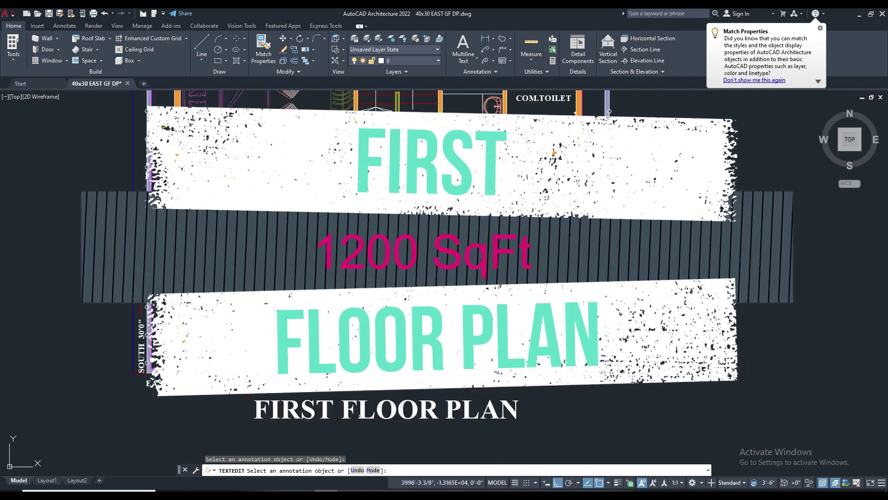
scroll(366, 341, "down", 3)
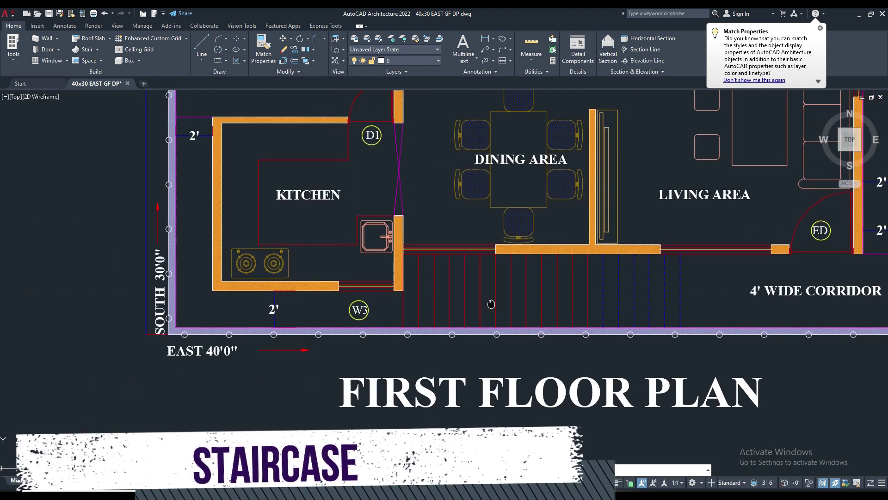
scroll(366, 341, "down", 2)
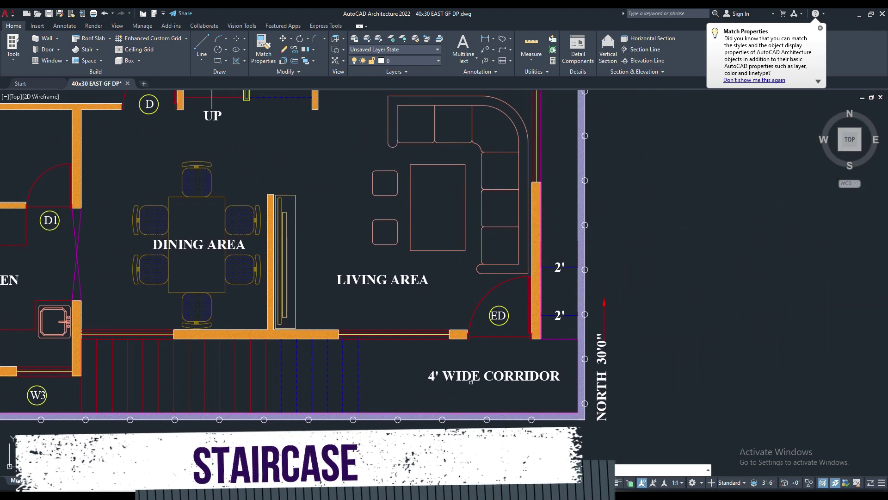
scroll(471, 382, "up", 2)
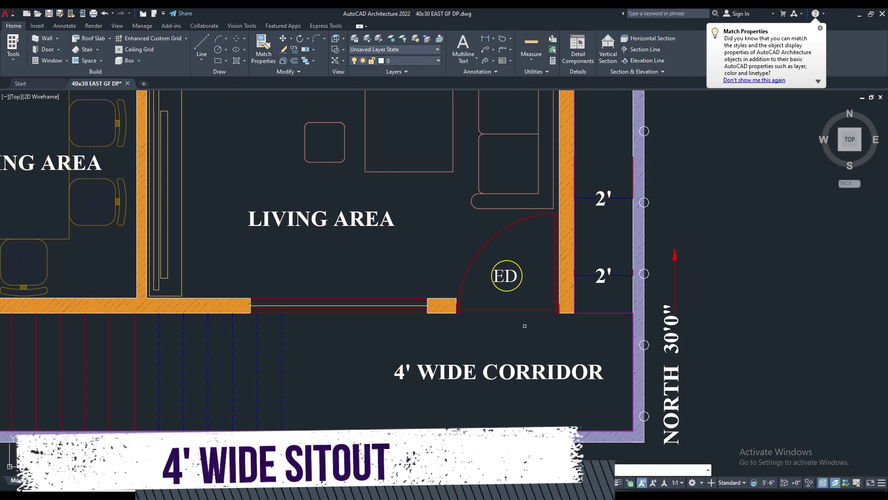
scroll(524, 326, "down", 2)
middle_click_drag(523, 290, 491, 417)
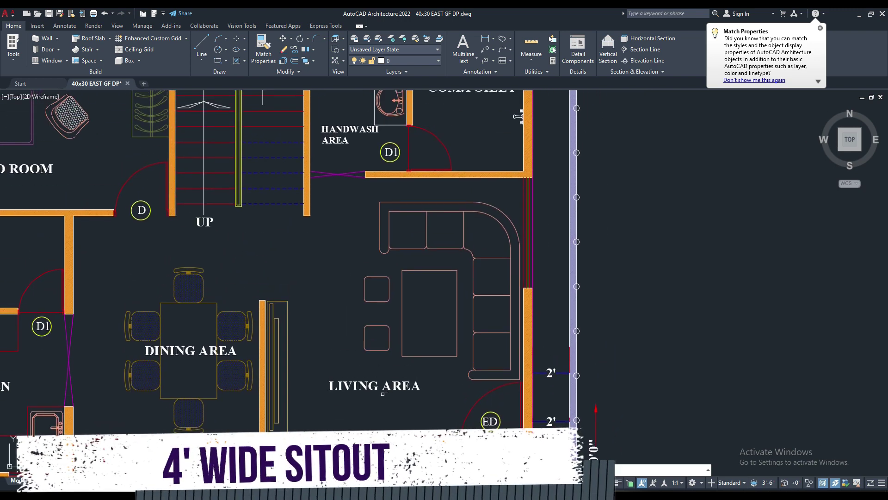
- Start TEXTEDIT with ED and frame the living, kitchen and dining areas
type("ed")
key("Return")
scroll(375, 389, "up", 2)
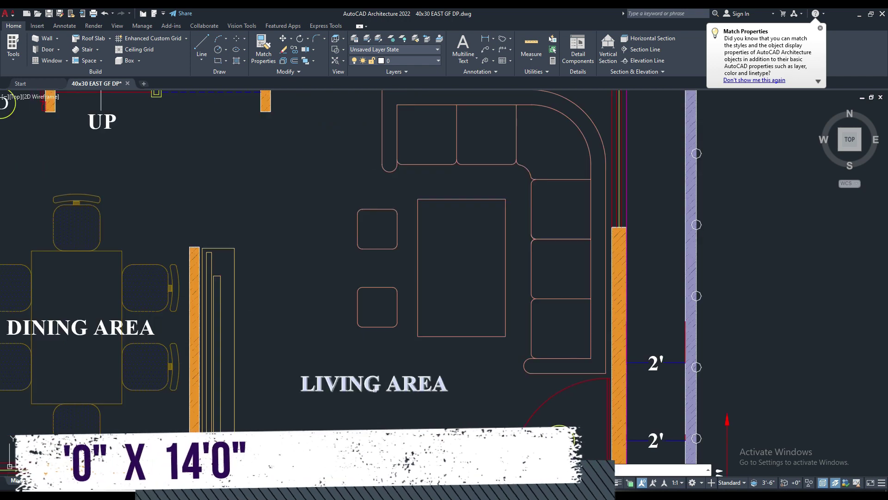
scroll(375, 388, "down", 2)
middle_click_drag(375, 389, 384, 330)
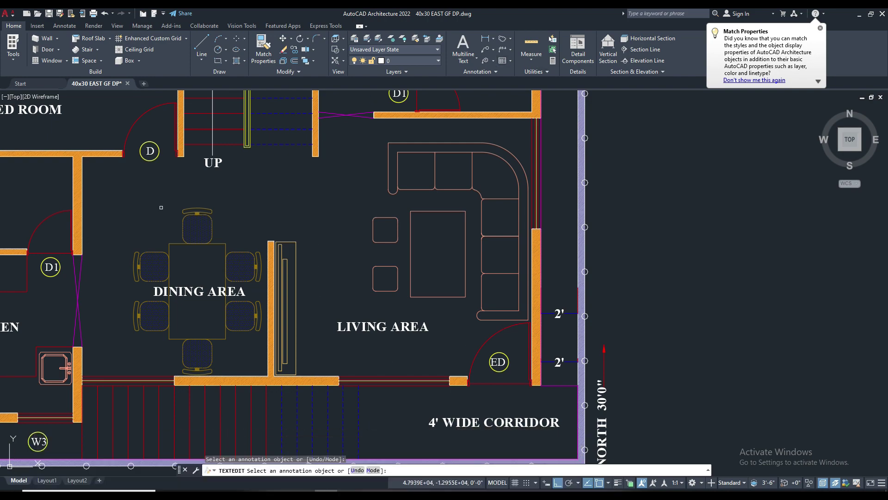
mouse_move(242, 180)
middle_mouse_down()
mouse_move(433, 189)
mouse_move(431, 201)
middle_mouse_up()
scroll(434, 190, "up", 2)
scroll(434, 190, "down", 2)
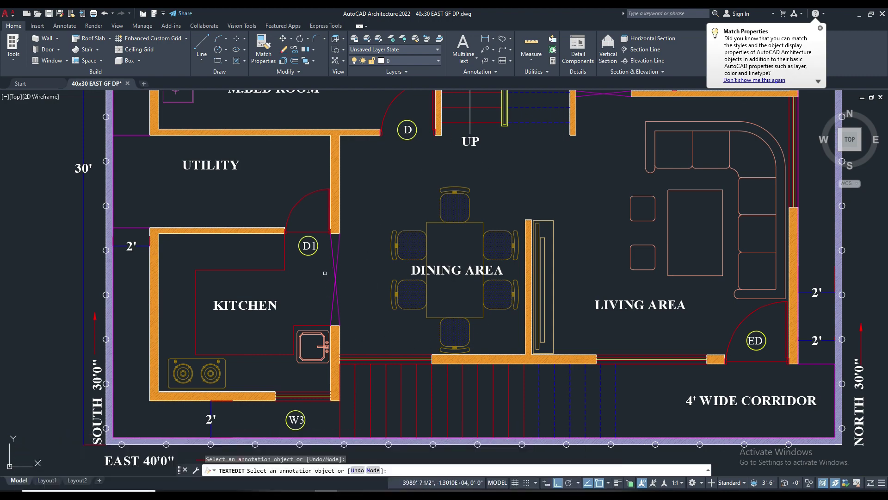
- Pan through the first floor kitchen, utility room, dining and living areas
scroll(383, 284, "up", 3)
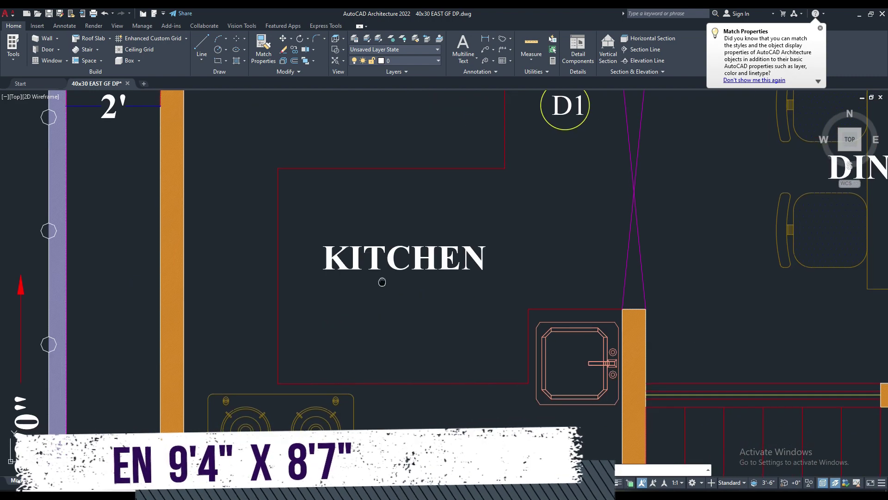
scroll(379, 249, "down", 1)
mouse_move(380, 249)
middle_mouse_down()
mouse_move(384, 233)
mouse_move(376, 237)
middle_mouse_up()
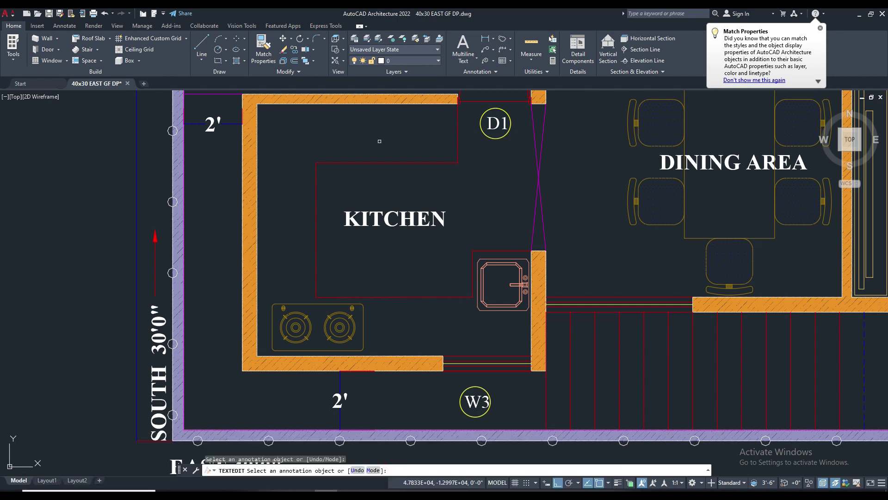
middle_click_drag(479, 195, 458, 308)
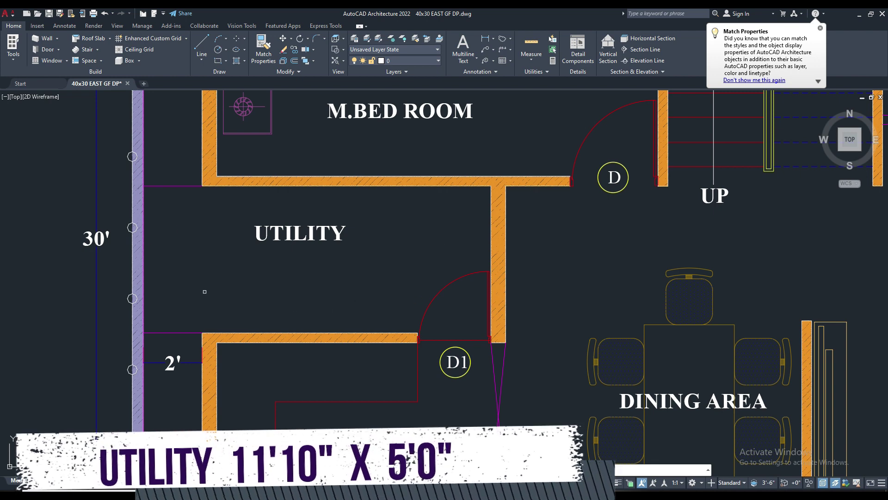
middle_click_drag(439, 377, 240, 323)
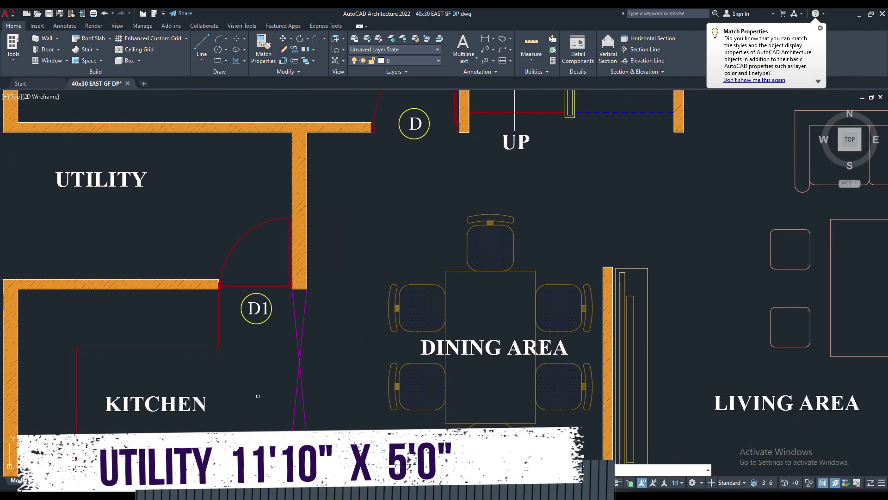
- Pan to the master bedroom, staircase, handwash area and common toilet, then zoom out
middle_click_drag(438, 198, 448, 417)
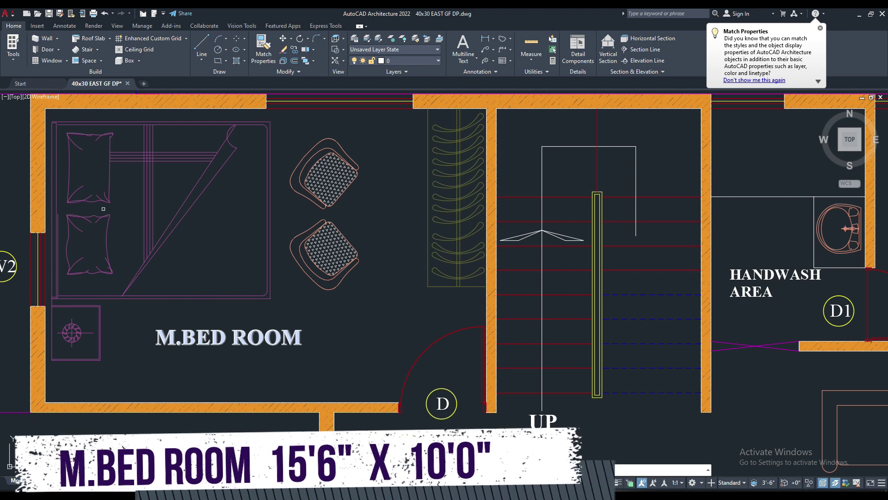
middle_click_drag(450, 371, 273, 322)
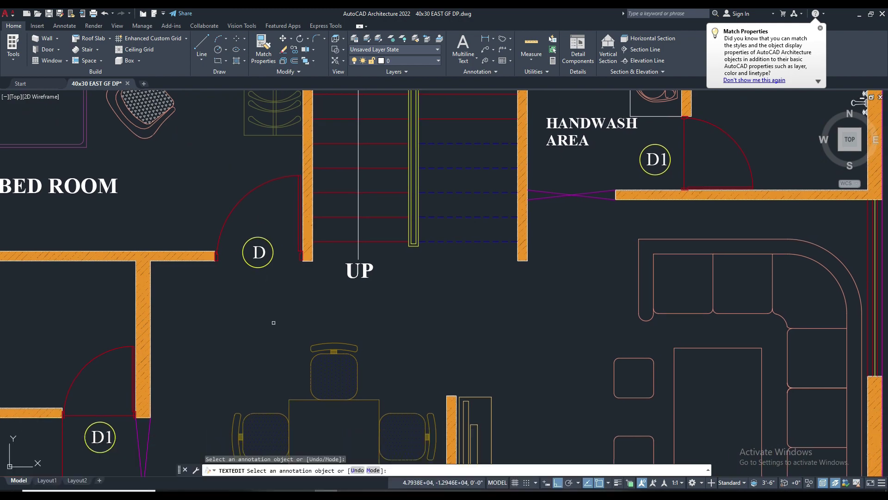
mouse_move(573, 224)
middle_mouse_down()
mouse_move(377, 359)
mouse_move(358, 448)
mouse_move(361, 380)
middle_mouse_up()
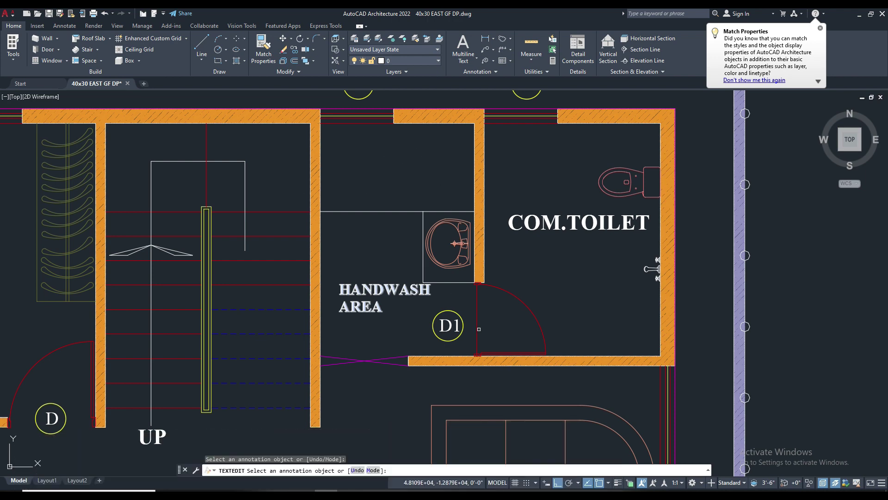
middle_click_drag(550, 316, 430, 339)
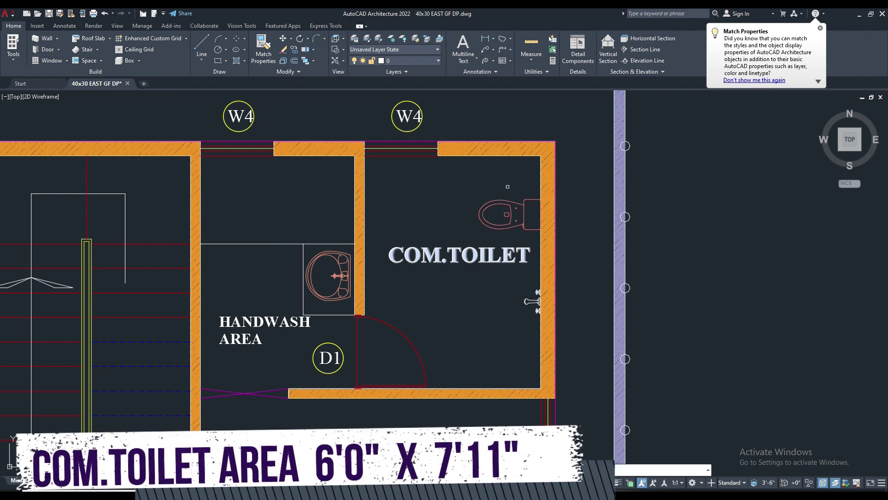
mouse_move(247, 374)
middle_mouse_down()
mouse_move(266, 123)
mouse_move(294, 167)
middle_mouse_up()
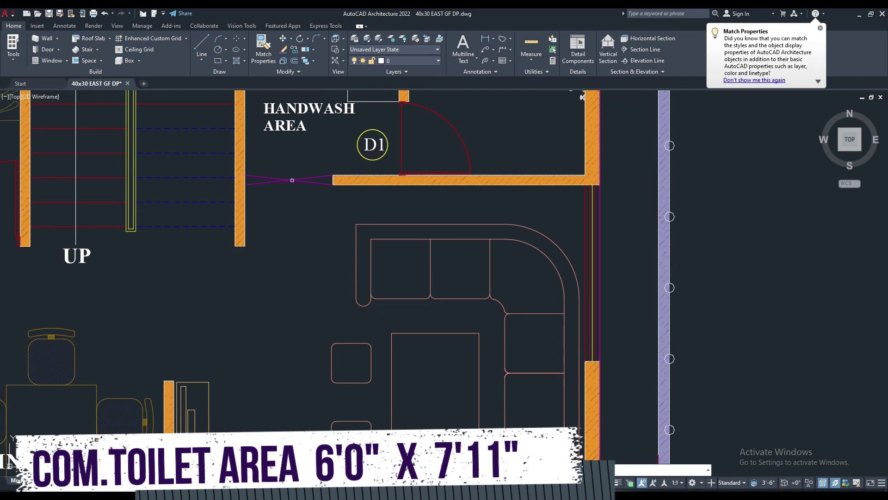
scroll(300, 296, "down", 2)
scroll(300, 301, "down", 2)
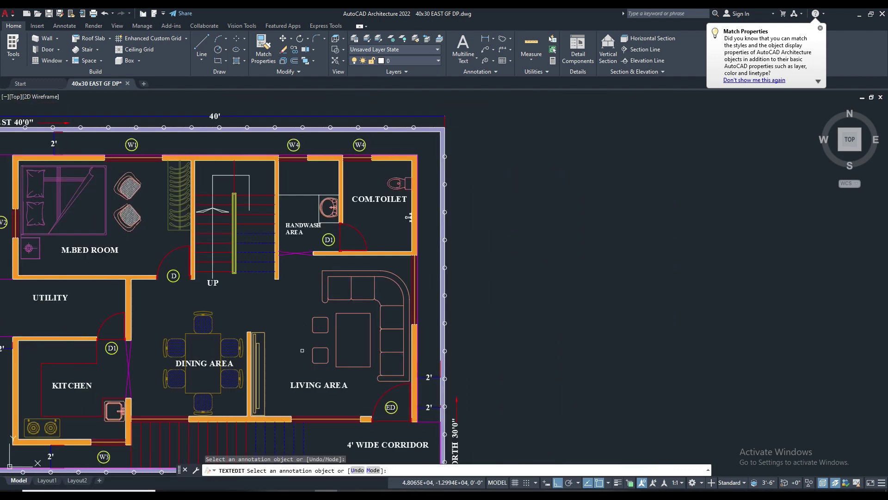
- Move to the second floor plan and zoom in on its SECOND FLOOR PLAN title
scroll(239, 386, "up", 2)
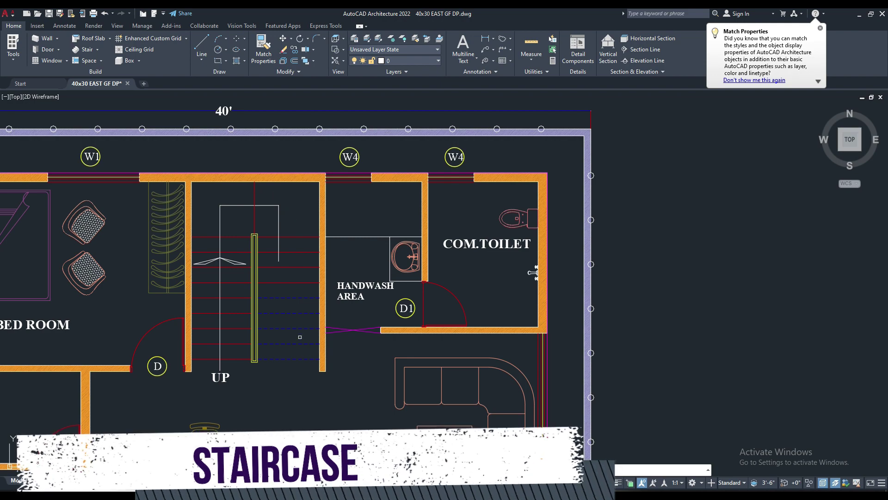
scroll(300, 337, "down", 5)
mouse_move(287, 342)
middle_mouse_down()
mouse_move(550, 303)
mouse_move(288, 337)
middle_mouse_up()
scroll(292, 347, "up", 4)
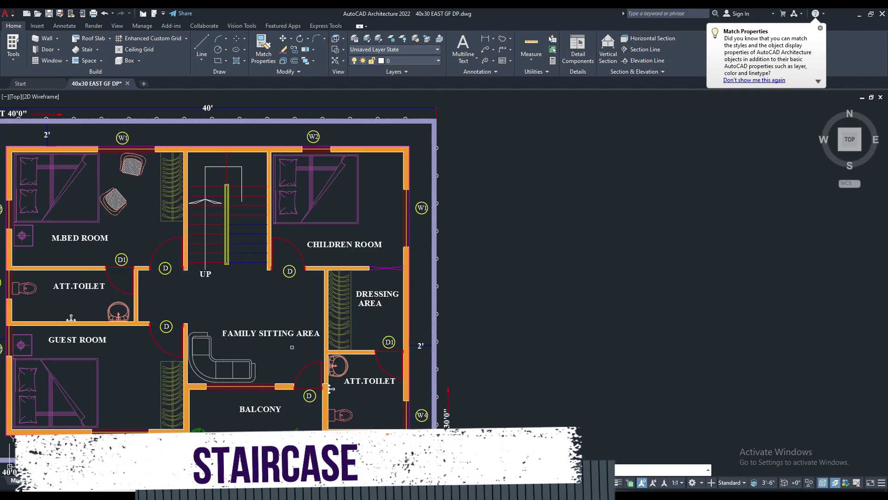
scroll(292, 347, "down", 2)
scroll(282, 370, "up", 2)
double_click(282, 393)
middle_click_drag(282, 393, 371, 399)
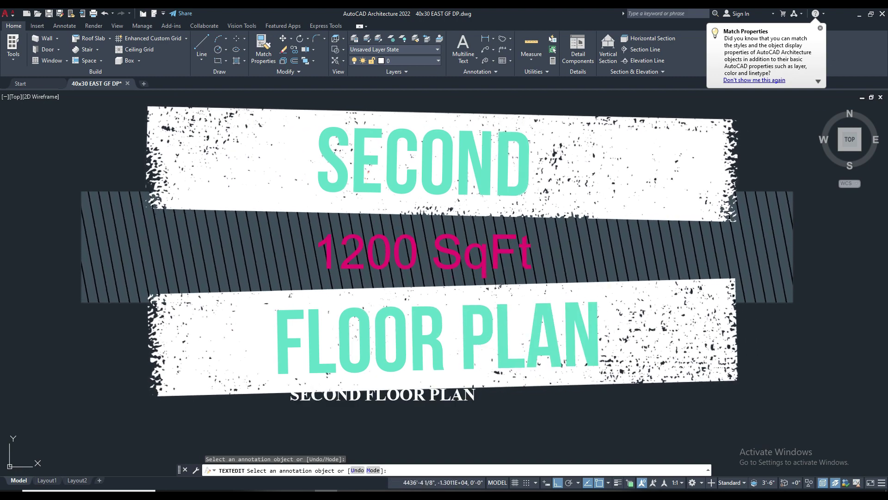
scroll(376, 252, "up", 3)
- View the staircase and Children Room, then frame the whole second floor plan
scroll(376, 252, "up", 3)
middle_click_drag(359, 251, 375, 252)
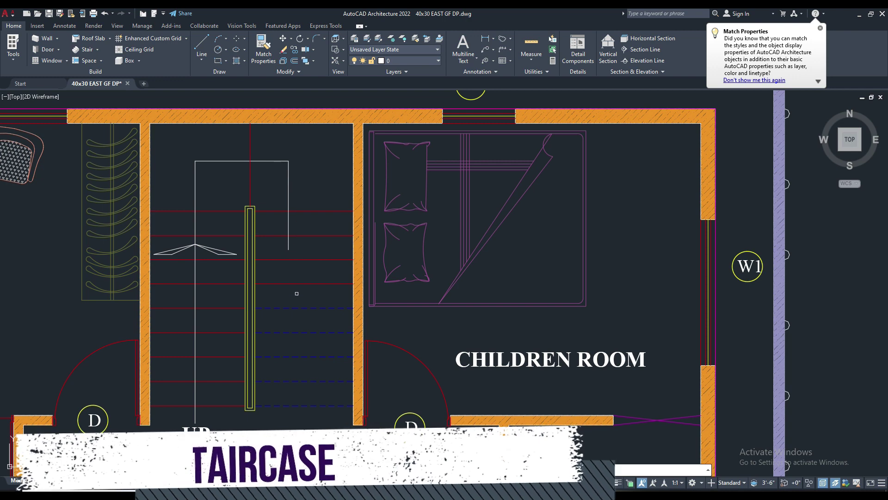
scroll(300, 359, "down", 1)
scroll(290, 337, "down", 1)
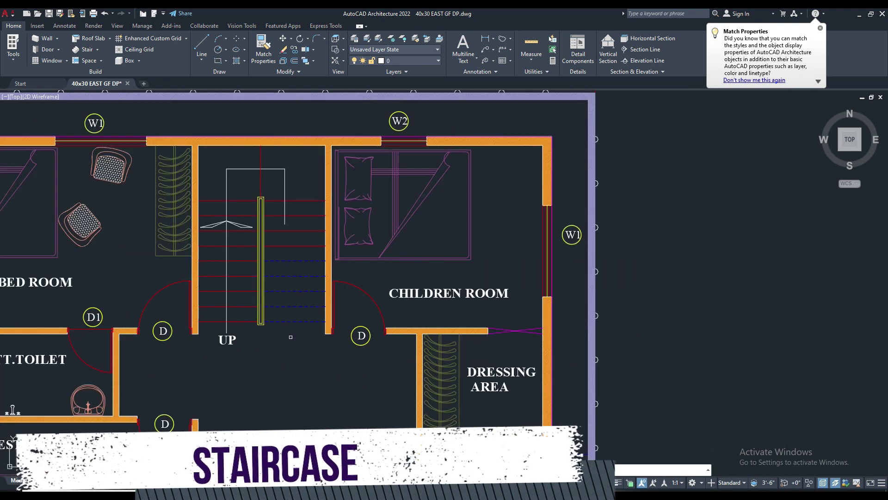
mouse_move(169, 338)
middle_mouse_down()
mouse_move(309, 387)
mouse_move(396, 364)
middle_mouse_up()
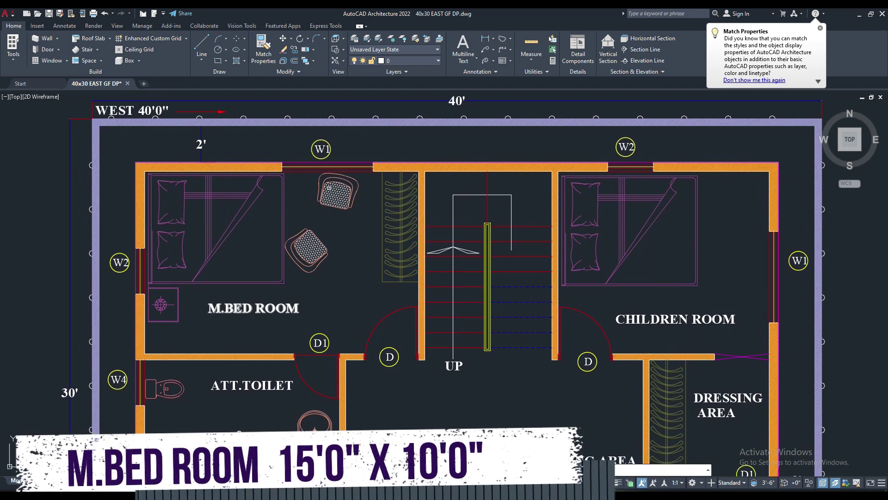
- Zoom in on the attached toilet, Guest Room and Family Sitting area
mouse_move(274, 341)
middle_mouse_down()
mouse_move(288, 208)
mouse_move(440, 252)
middle_mouse_up()
scroll(316, 240, "up", 2)
scroll(318, 221, "up", 2)
scroll(460, 248, "down", 2)
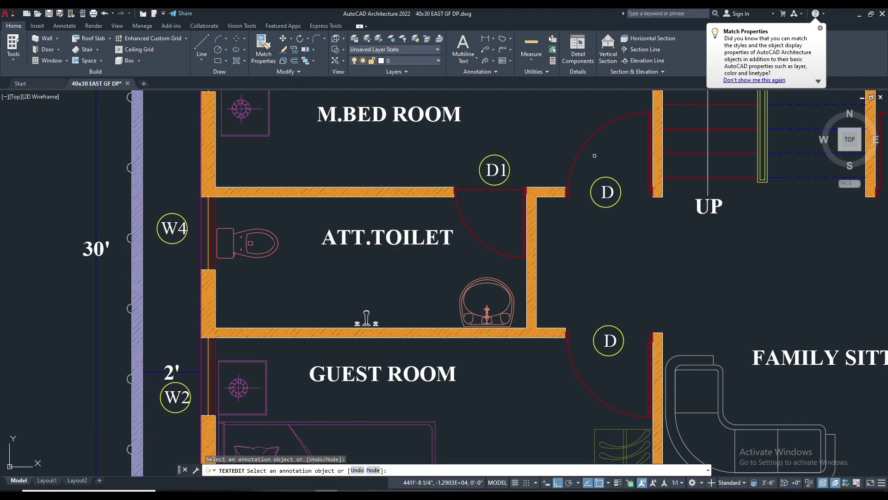
middle_click_drag(599, 337, 439, 165)
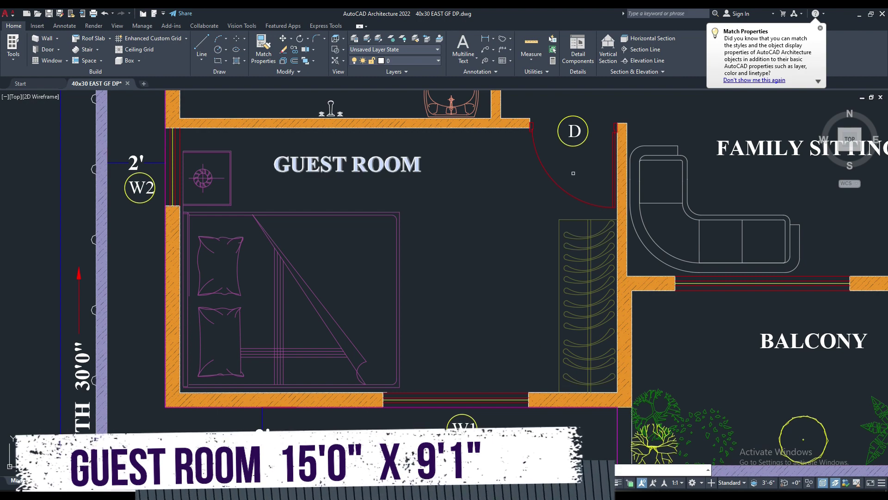
- Pan across the Family Sitting Area, Children Room, Dressing Area, attached toilet and Balcony
middle_click_drag(573, 173, 245, 247)
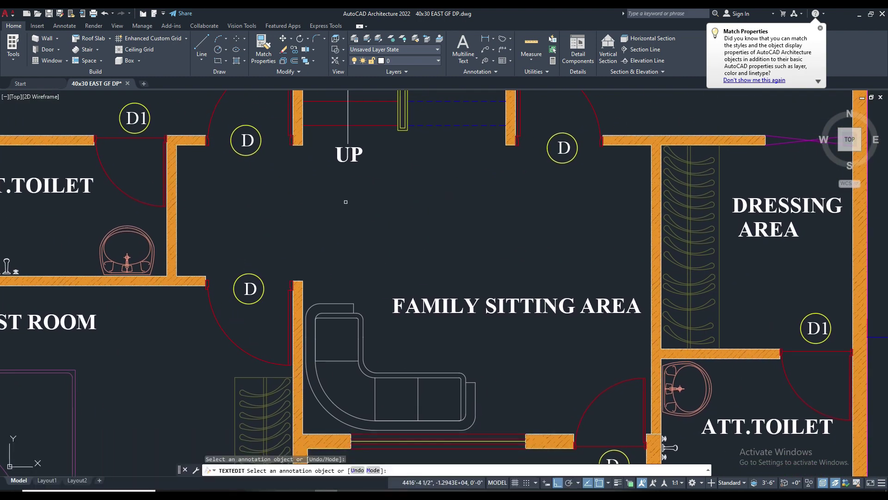
middle_click_drag(521, 193, 286, 446)
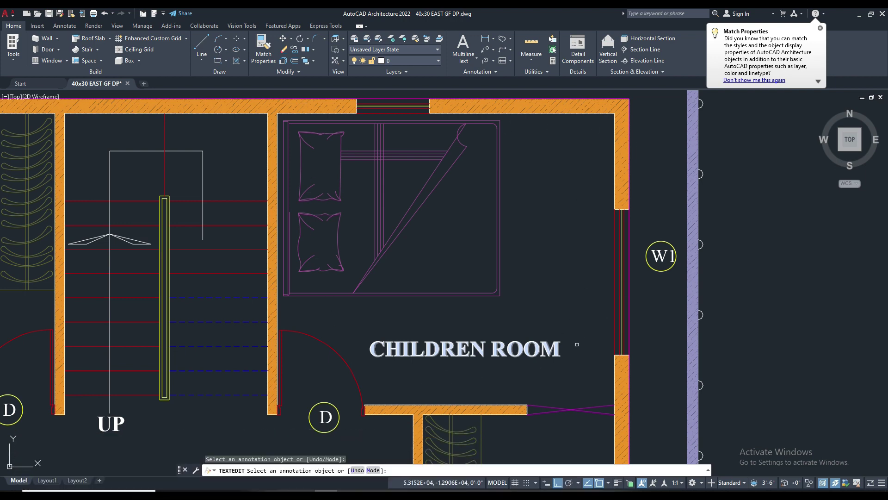
middle_click_drag(586, 332, 551, 104)
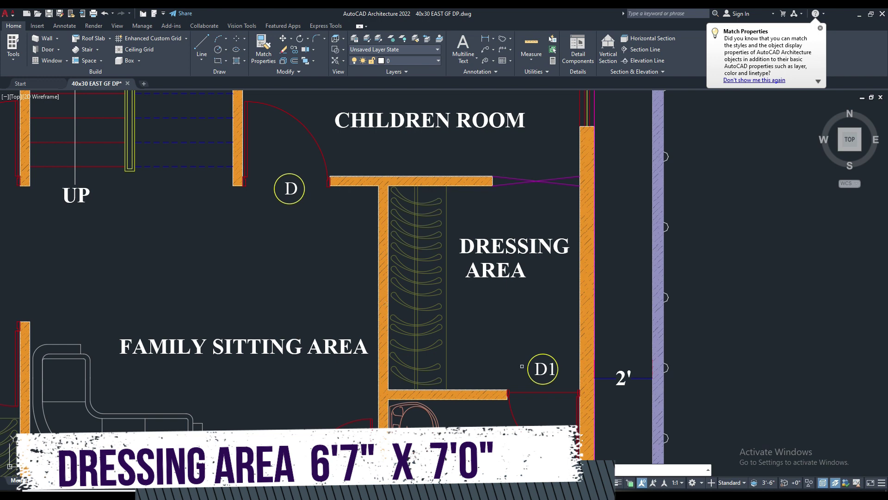
mouse_move(522, 366)
middle_mouse_down()
mouse_move(509, 280)
mouse_move(518, 163)
middle_mouse_up()
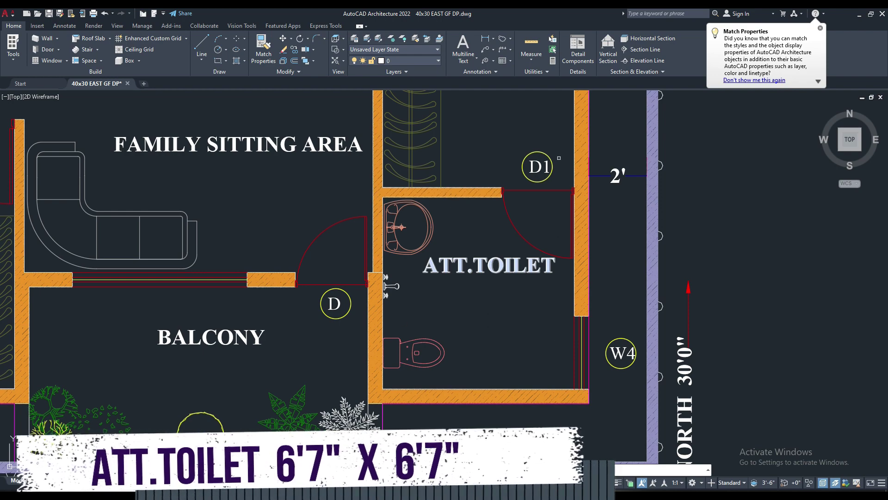
middle_click_drag(559, 157, 563, 369)
- Pan down the second floor plan to bring the Balcony into view
scroll(565, 313, "down", 5)
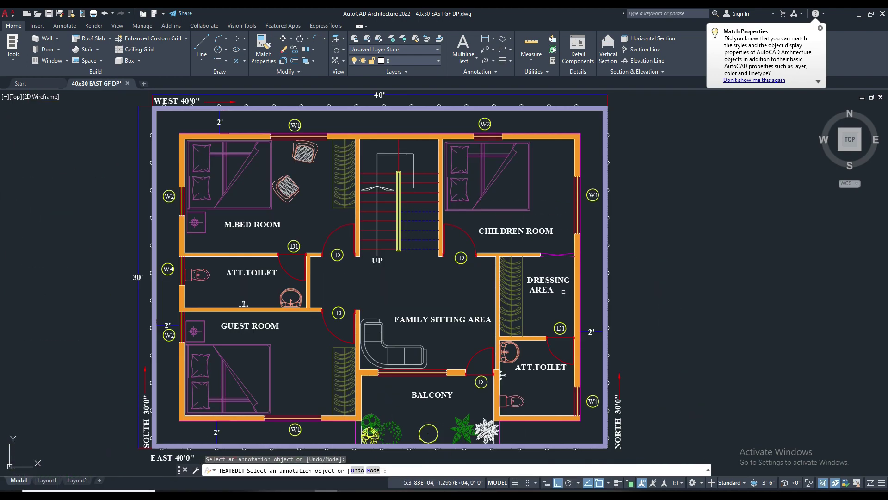
scroll(563, 281, "up", 4)
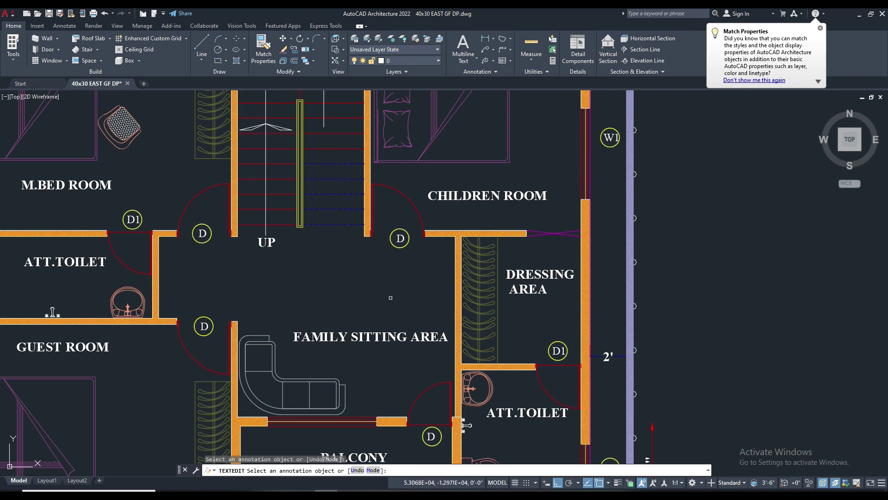
scroll(390, 297, "down", 3)
scroll(424, 254, "up", 3)
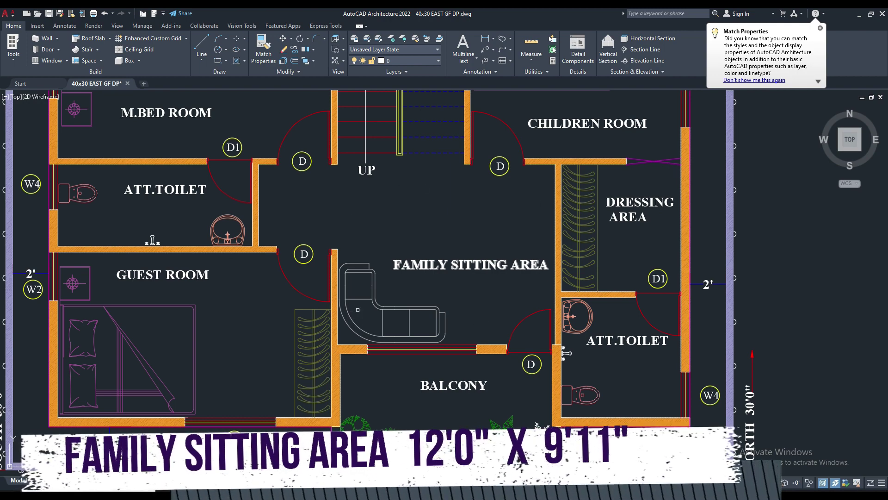
double_click(471, 264)
middle_click_drag(509, 413, 497, 288)
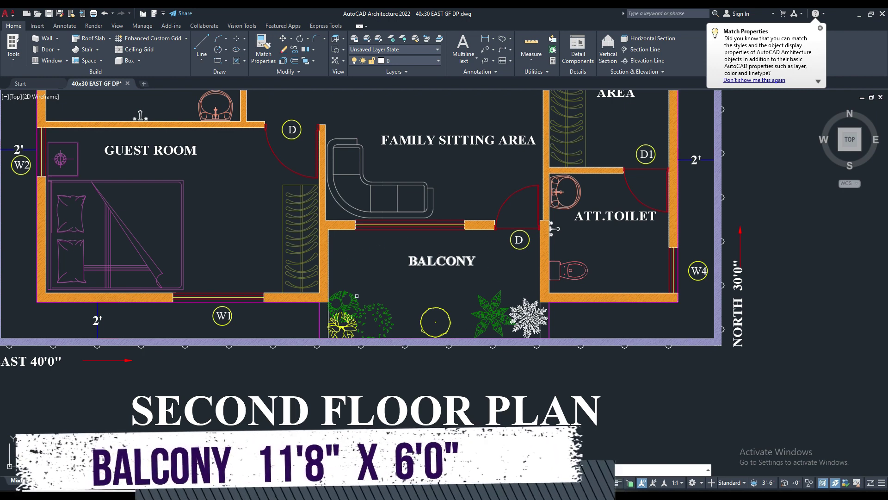
- Zoom out to centre the whole second floor plan, then zoom far out
scroll(515, 195, "down", 2)
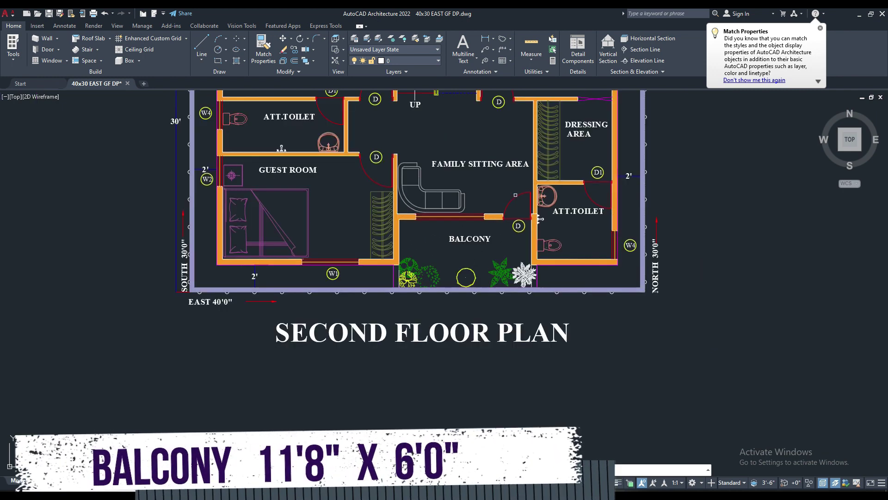
middle_click_drag(515, 194, 482, 384)
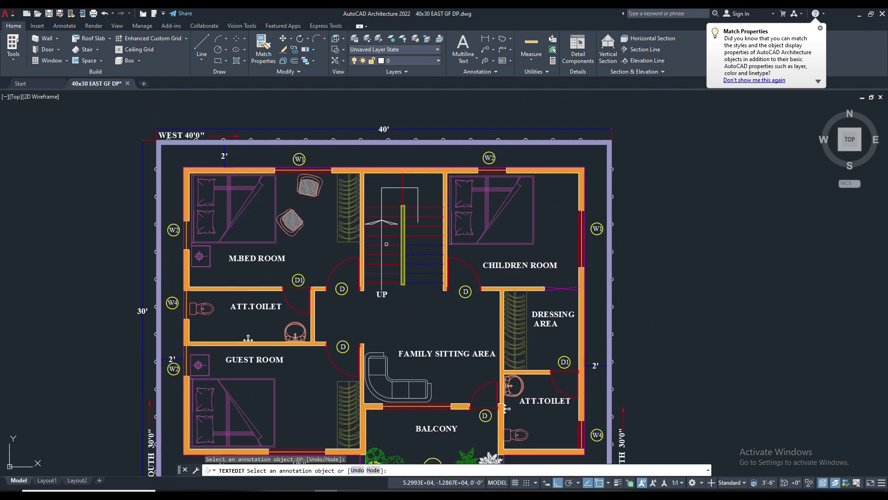
scroll(439, 337, "down", 5)
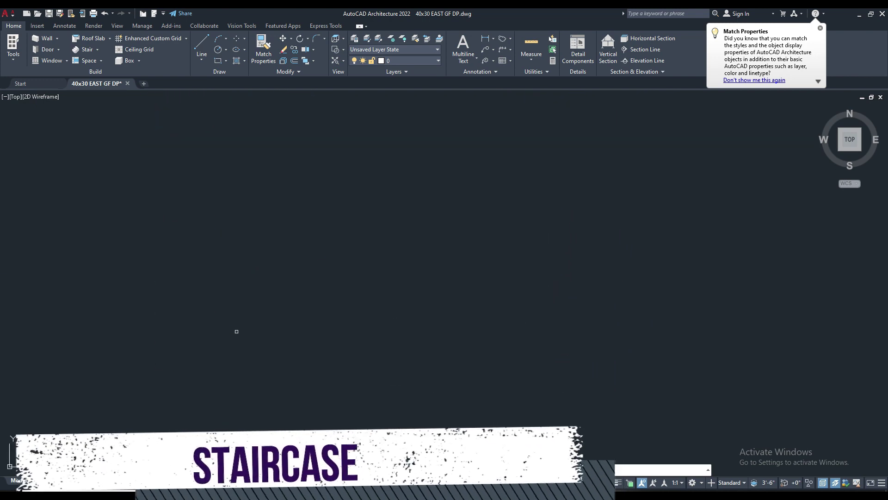
- Pan to the Terrace Floor Plan and its staircase, opening details and area tables
scroll(606, 339, "down", 2)
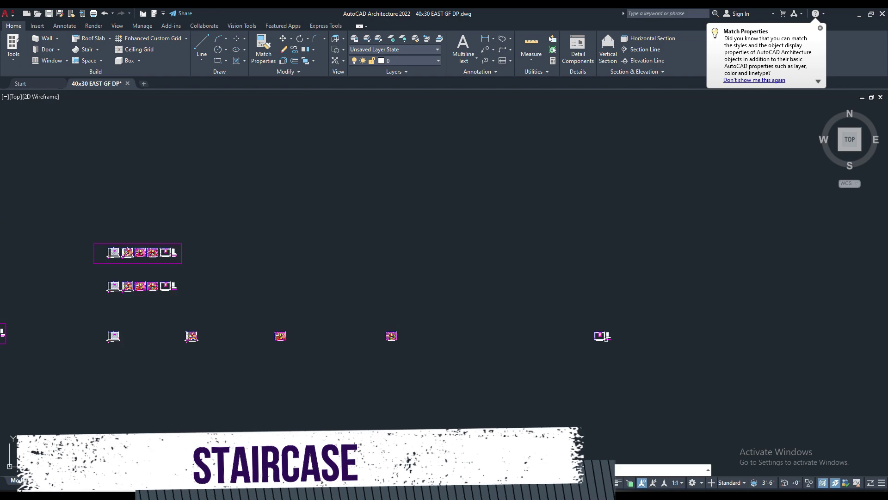
mouse_move(463, 337)
middle_mouse_down()
mouse_move(578, 329)
mouse_move(393, 324)
middle_mouse_up()
scroll(574, 332, "up", 4)
scroll(393, 324, "up", 2)
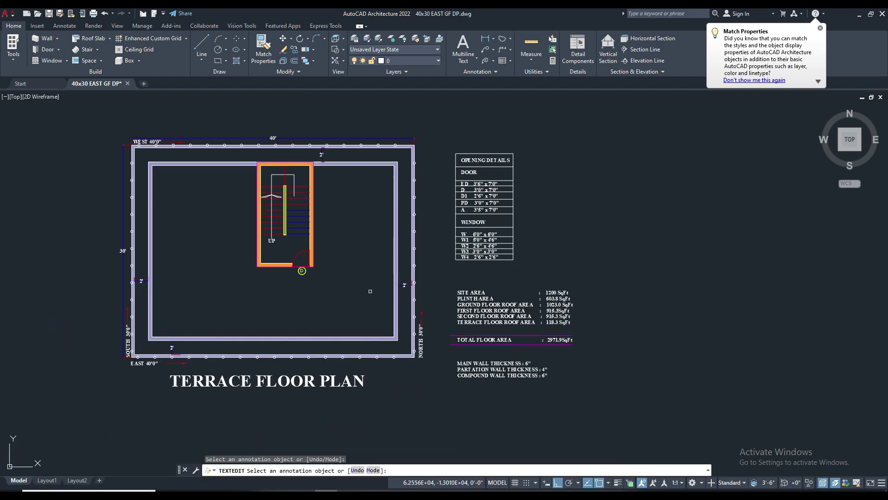
scroll(338, 410, "up", 1)
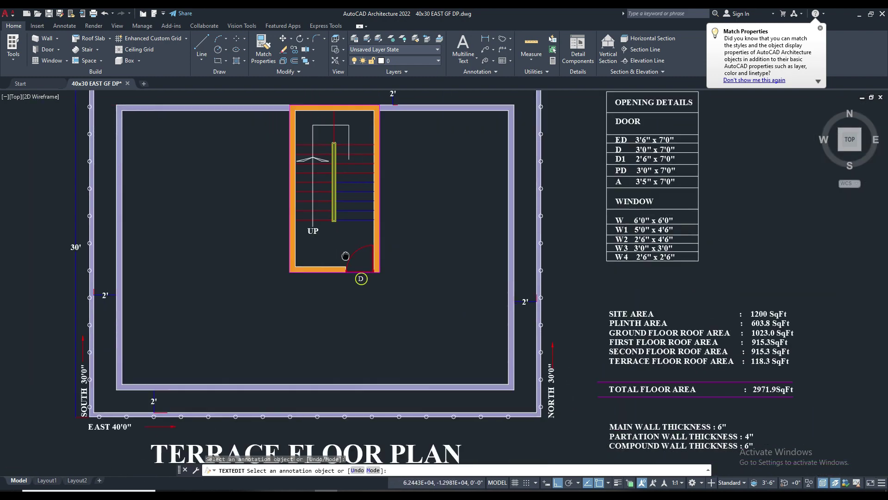
middle_click_drag(345, 256, 314, 169)
scroll(136, 297, "down", 3)
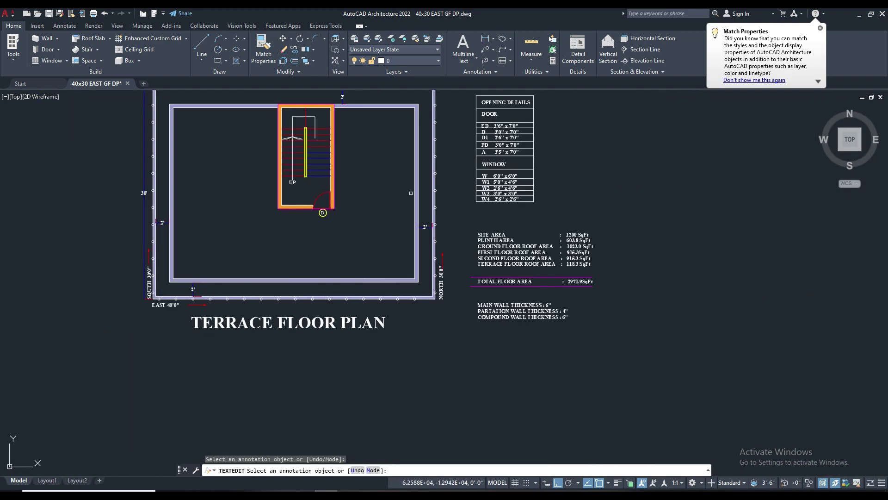
- Review the Opening Details table: door row A and window rows W and W1
scroll(498, 120, "up", 5)
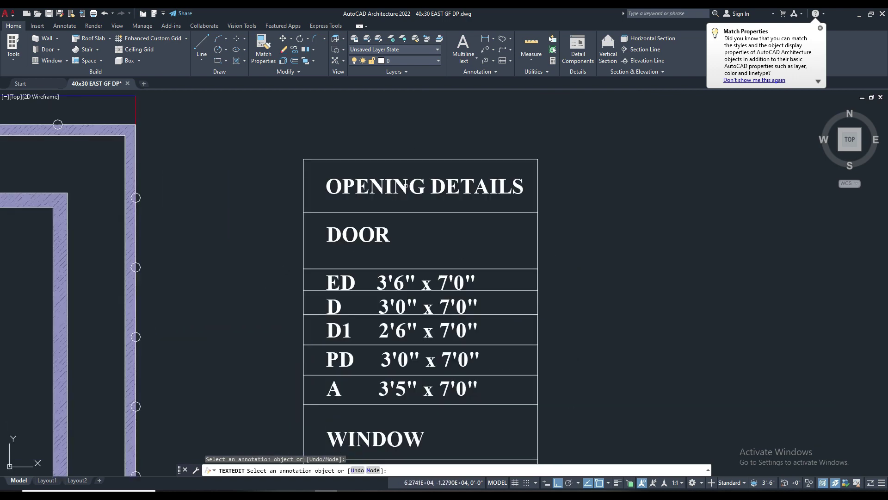
scroll(439, 249, "up", 2)
middle_click_drag(575, 311, 528, 256)
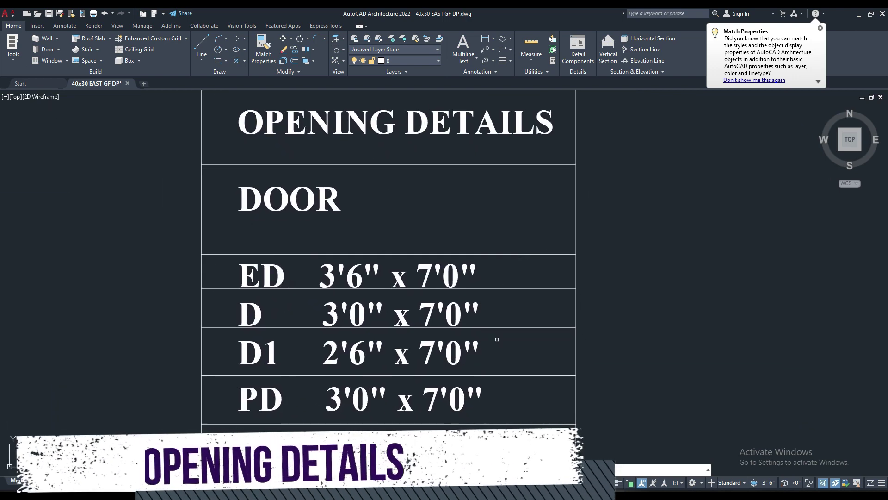
middle_click_drag(502, 365, 490, 305)
mouse_move(526, 407)
middle_mouse_down()
mouse_move(526, 367)
mouse_move(512, 355)
mouse_move(502, 299)
middle_mouse_up()
mouse_move(486, 364)
middle_mouse_down()
mouse_move(475, 310)
mouse_move(479, 275)
middle_mouse_up()
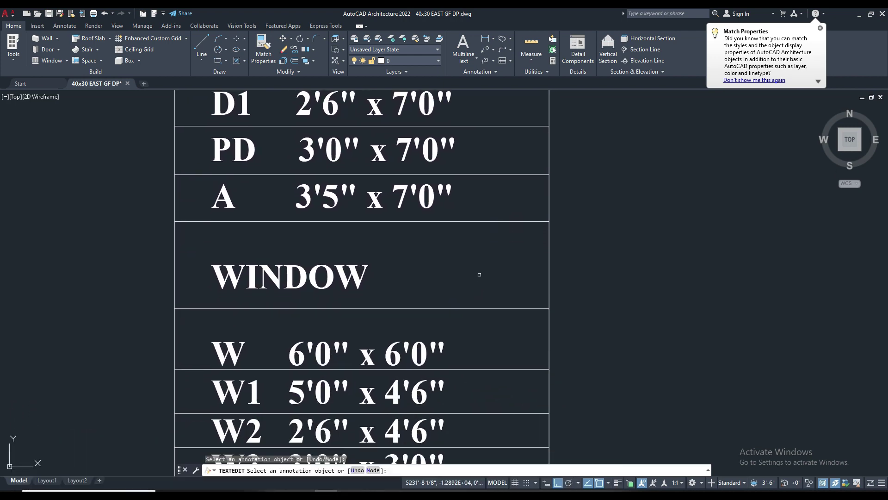
- Review the area list, 2971.9 SqFt total and wall-thickness notes, then zoom far out
middle_click_drag(449, 366, 451, 206)
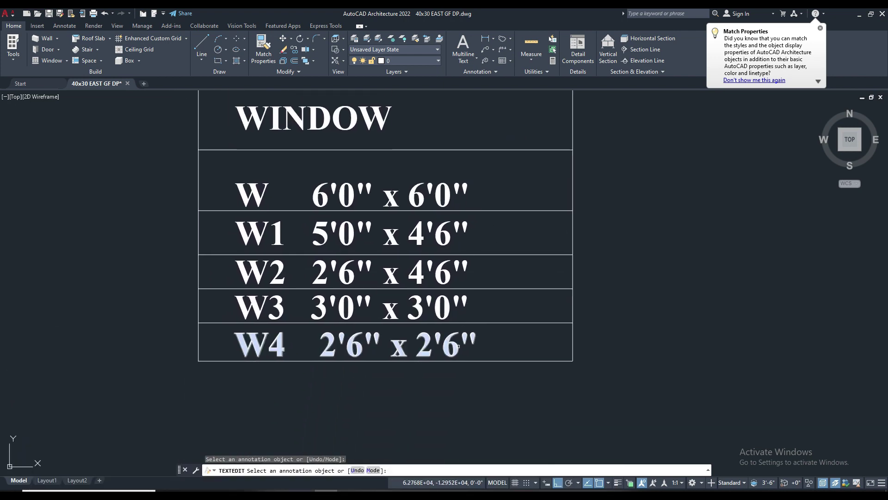
middle_click_drag(451, 351, 451, 206)
middle_click_drag(451, 417, 455, 206)
middle_click_drag(508, 277, 275, 223)
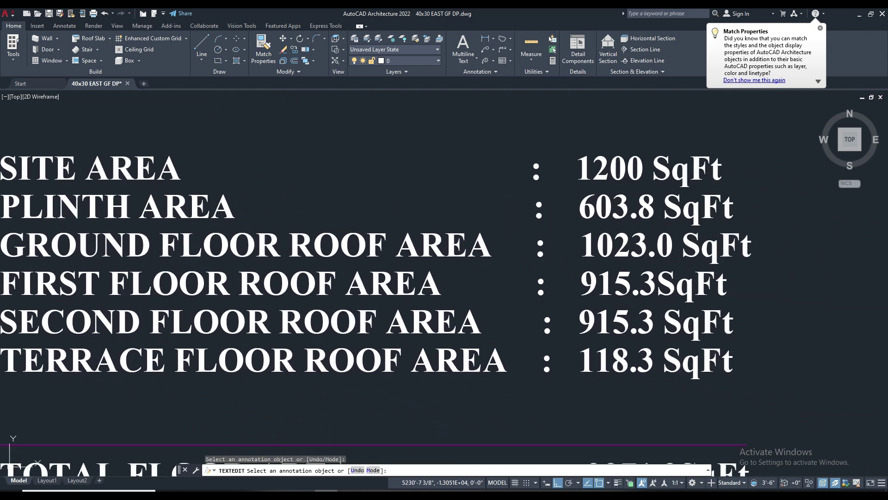
scroll(391, 304, "down", 2)
middle_click_drag(382, 362, 407, 280)
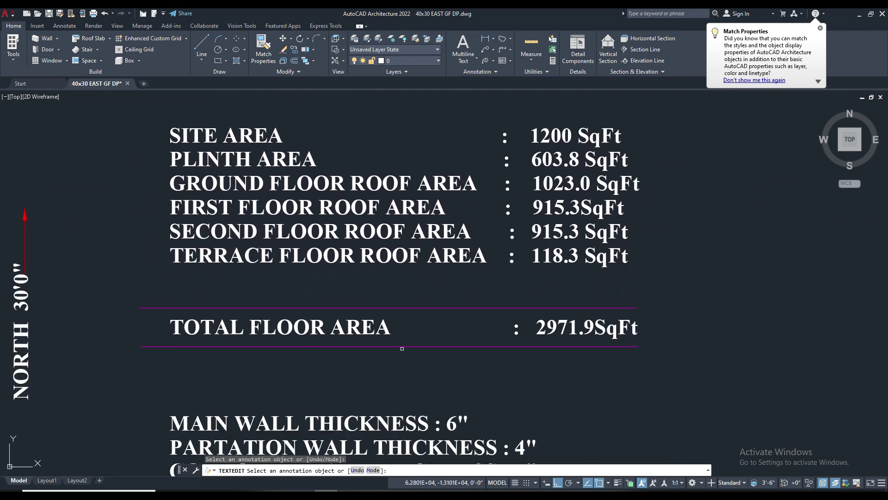
middle_click_drag(402, 348, 425, 256)
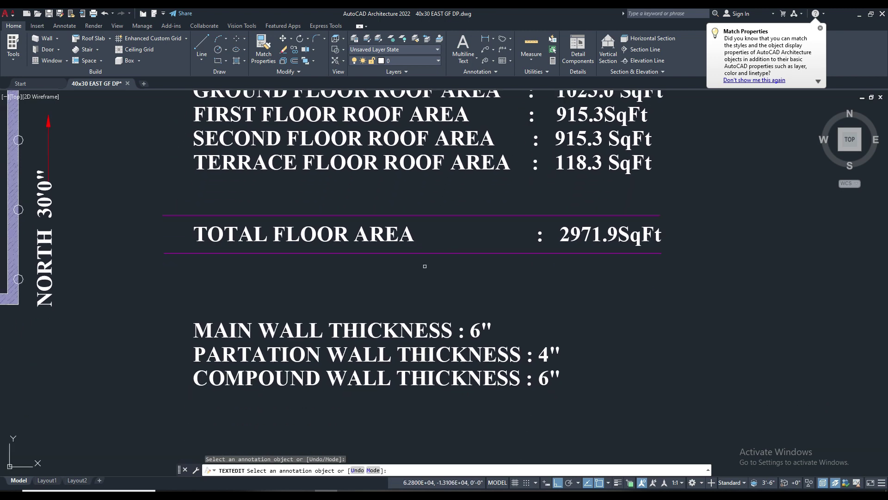
scroll(425, 277, "down", 3)
scroll(426, 278, "down", 5)
- Fit the site, ground, first, second and terrace plans plus tables on screen together
scroll(390, 293, "down", 3)
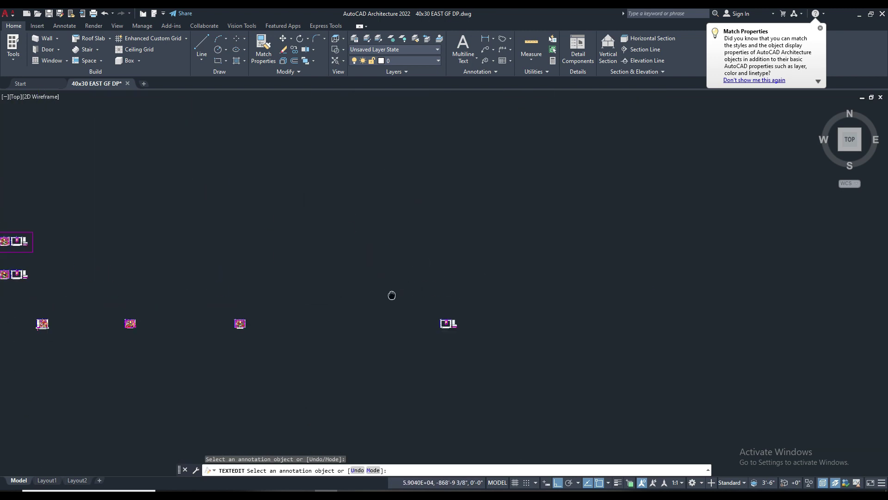
middle_click_drag(99, 259, 147, 333)
scroll(147, 333, "up", 4)
scroll(443, 222, "up", 8)
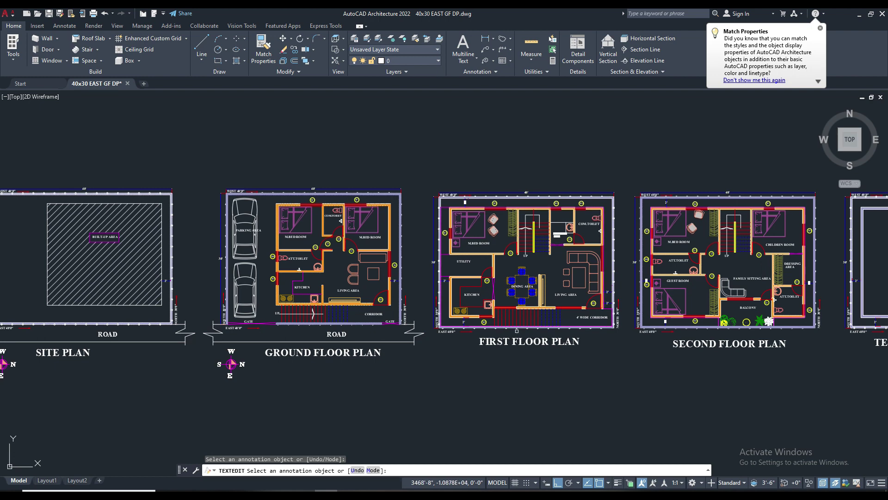
scroll(513, 337, "down", 2)
middle_click_drag(513, 337, 423, 332)
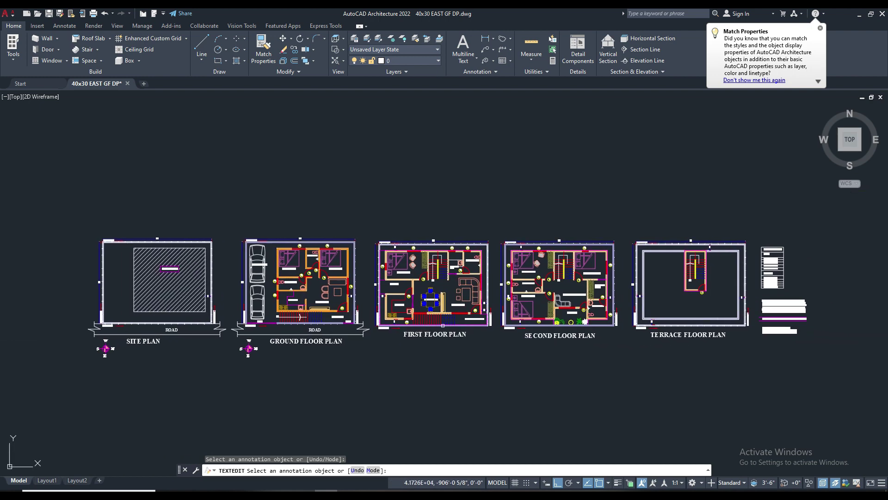